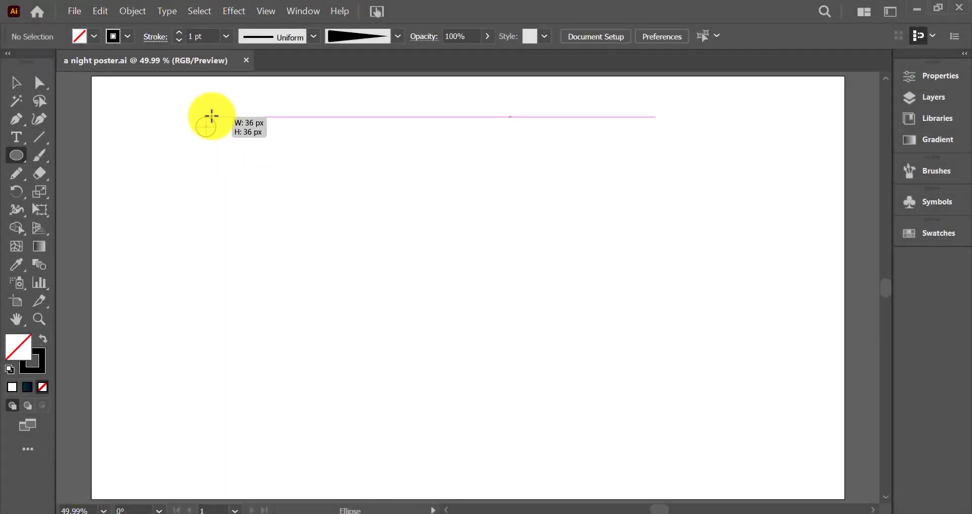
Draw a small circle and a tall ellipse, and stack the circle on top of the oval.
{"action": "left_click_drag", "start_coordinate": [211, 144], "coordinate": [215, 118]}
{"action": "left_click_drag", "start_coordinate": [187, 157], "coordinate": [206, 203]}
{"action": "left_click", "coordinate": [16, 82]}
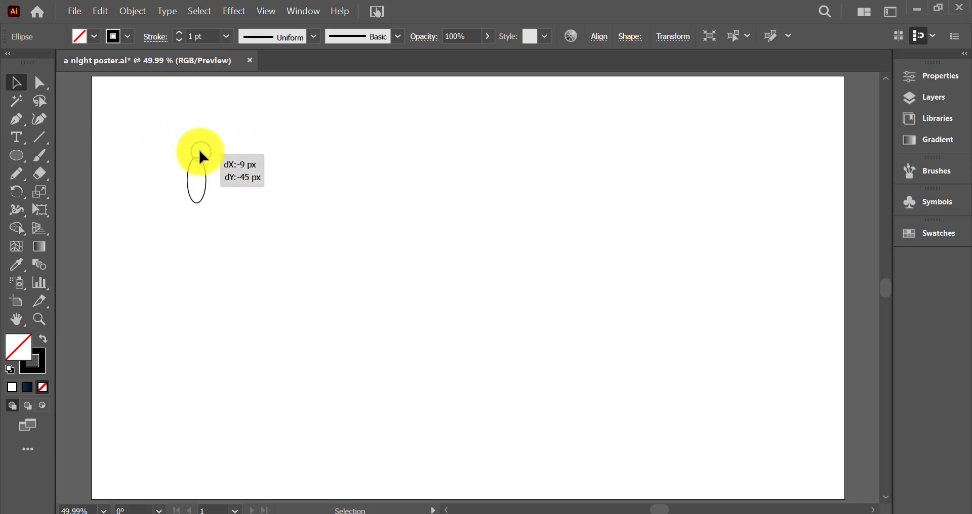
{"action": "left_click_drag", "start_coordinate": [197, 155], "coordinate": [198, 154]}
Fill the bird's head and body shapes solid black.
{"action": "left_click", "coordinate": [232, 149]}
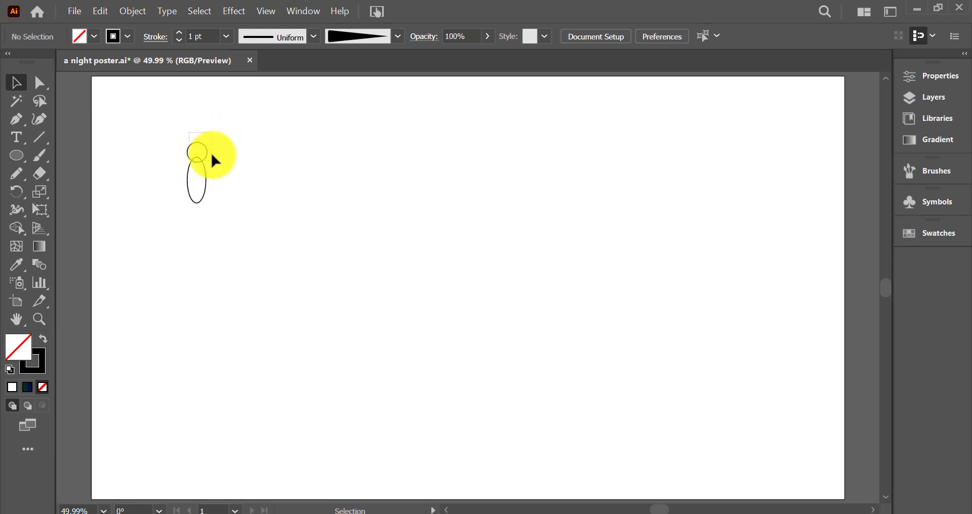
{"action": "left_click", "coordinate": [43, 338]}
{"action": "left_click", "coordinate": [167, 235]}
{"action": "left_click", "coordinate": [21, 158]}
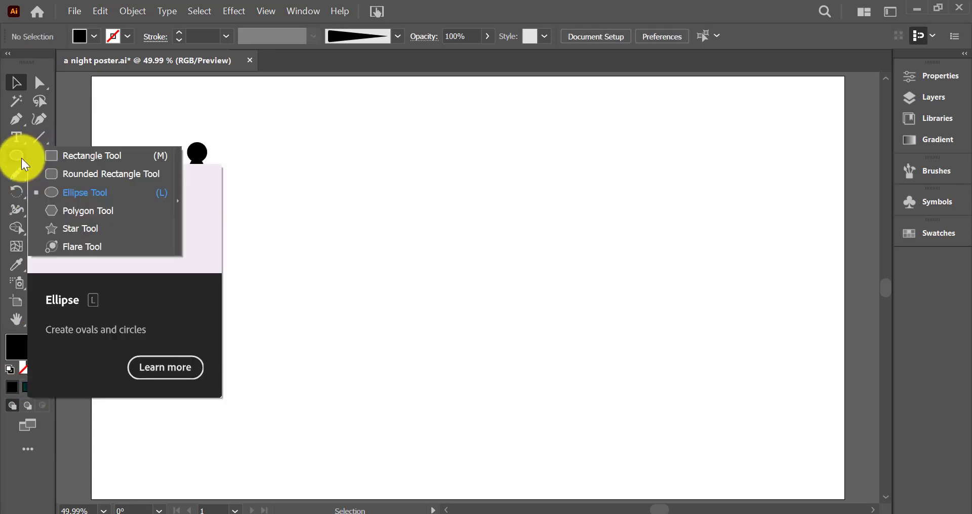
{"action": "left_click", "coordinate": [126, 154]}
Draw a black bar, then slant, rotate and shorten it into a leg under the body.
{"action": "mouse_move", "coordinate": [267, 219]}
{"action": "left_mouse_down"}
{"action": "mouse_move", "coordinate": [412, 235]}
{"action": "mouse_move", "coordinate": [407, 258]}
{"action": "mouse_move", "coordinate": [334, 242]}
{"action": "left_mouse_up"}
{"action": "left_click", "coordinate": [39, 82]}
{"action": "left_click", "coordinate": [334, 219]}
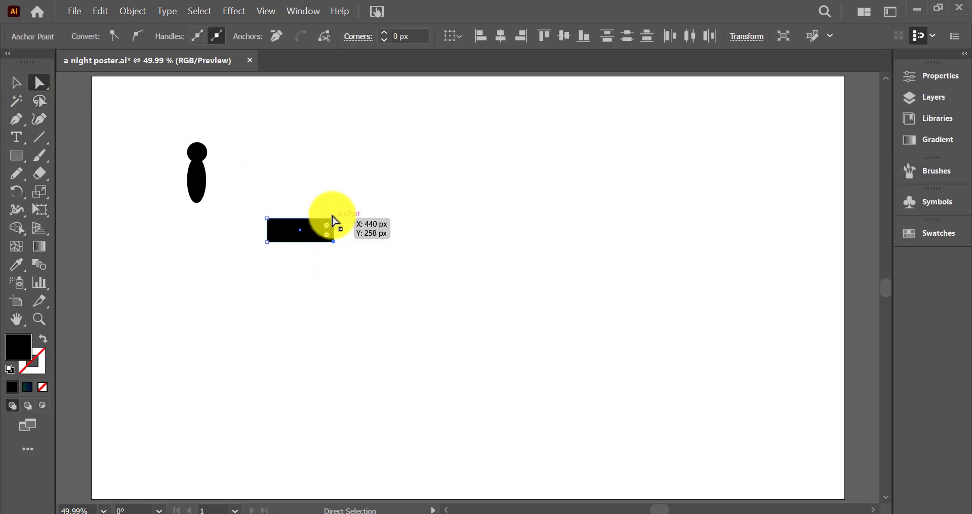
{"action": "left_click_drag", "start_coordinate": [316, 200], "coordinate": [319, 207]}
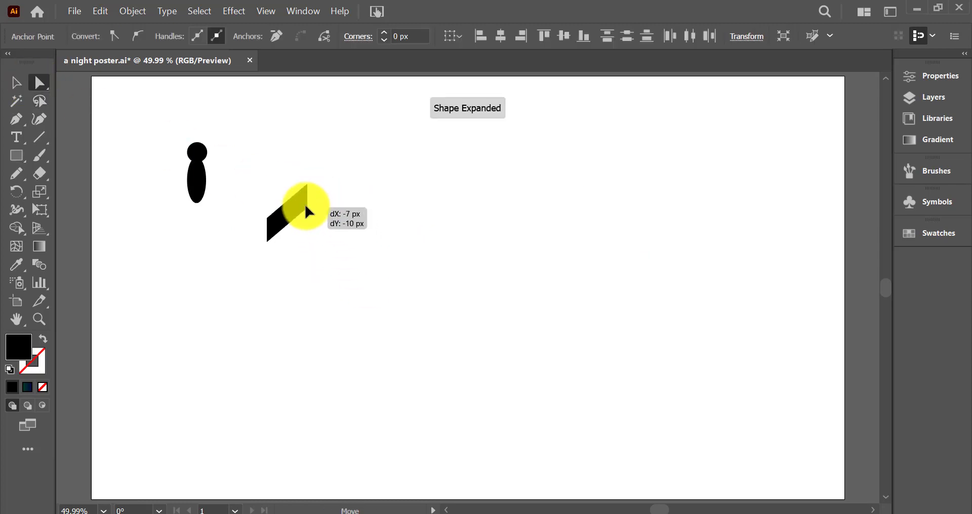
{"action": "left_click", "coordinate": [11, 87]}
{"action": "mouse_move", "coordinate": [282, 210]}
{"action": "left_mouse_down"}
{"action": "mouse_move", "coordinate": [228, 242]}
{"action": "mouse_move", "coordinate": [232, 325]}
{"action": "left_mouse_up"}
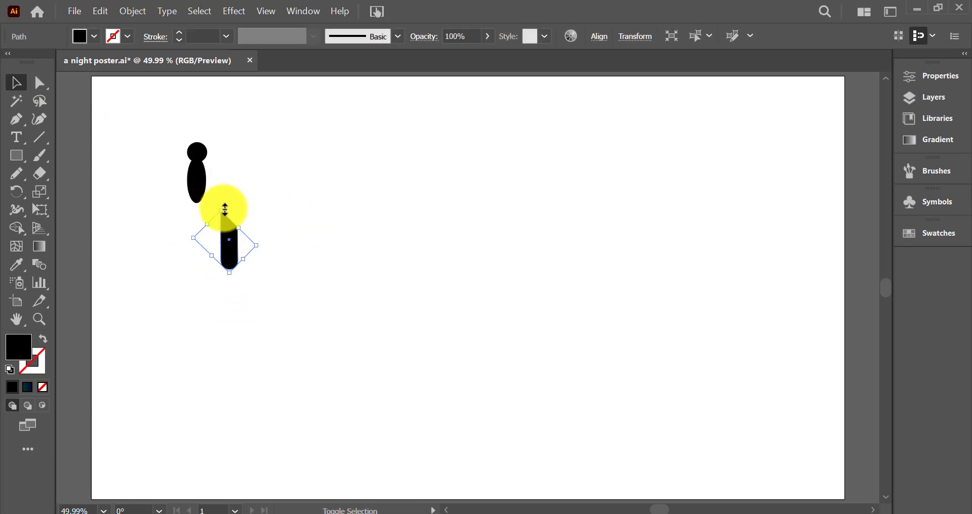
{"action": "left_click_drag", "start_coordinate": [226, 209], "coordinate": [231, 263]}
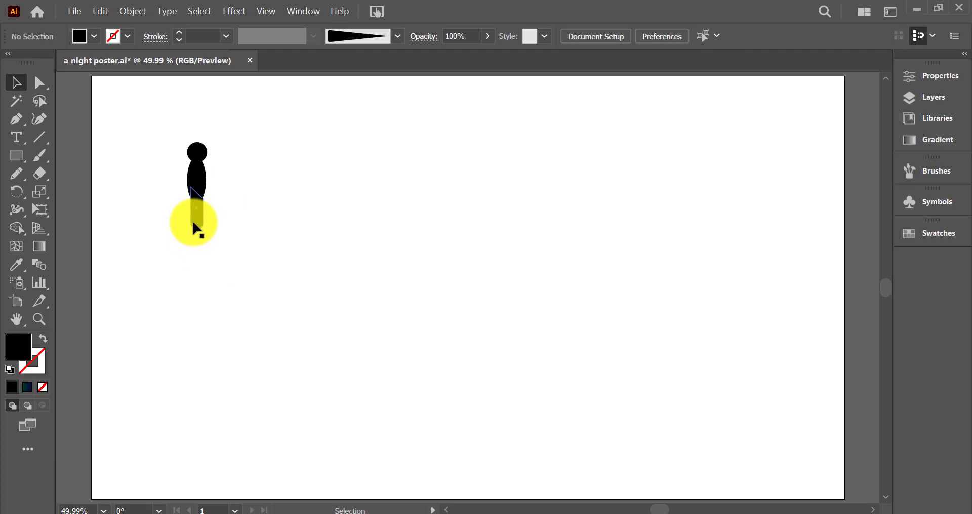
{"action": "left_click", "coordinate": [195, 225]}
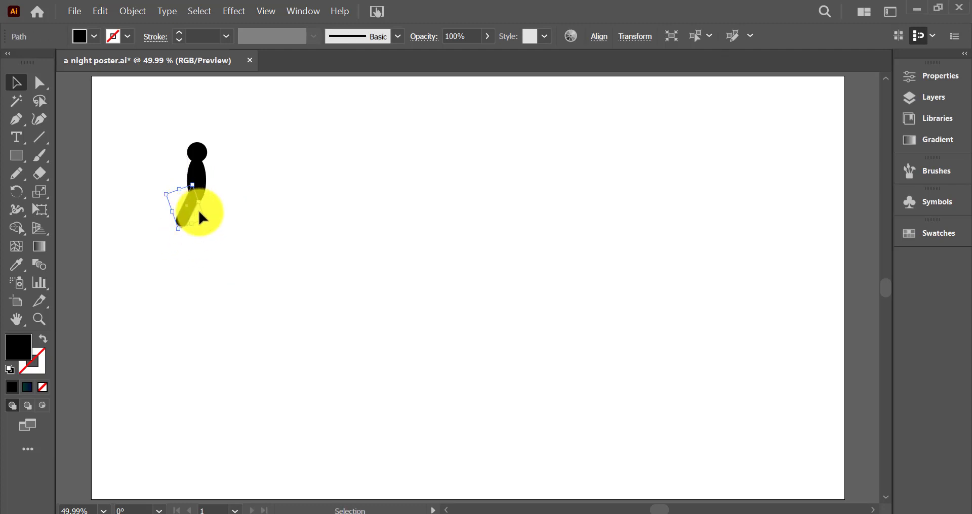
{"action": "left_click", "coordinate": [259, 192]}
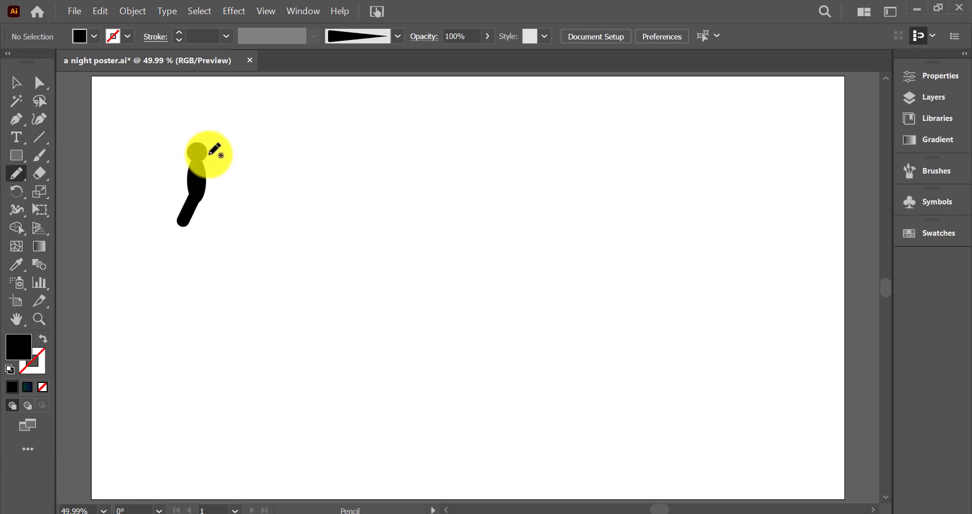
Draw a small Pencil beak on the head and fill it black.
{"action": "left_click_drag", "start_coordinate": [205, 151], "coordinate": [215, 153]}
{"action": "left_click", "coordinate": [17, 389]}
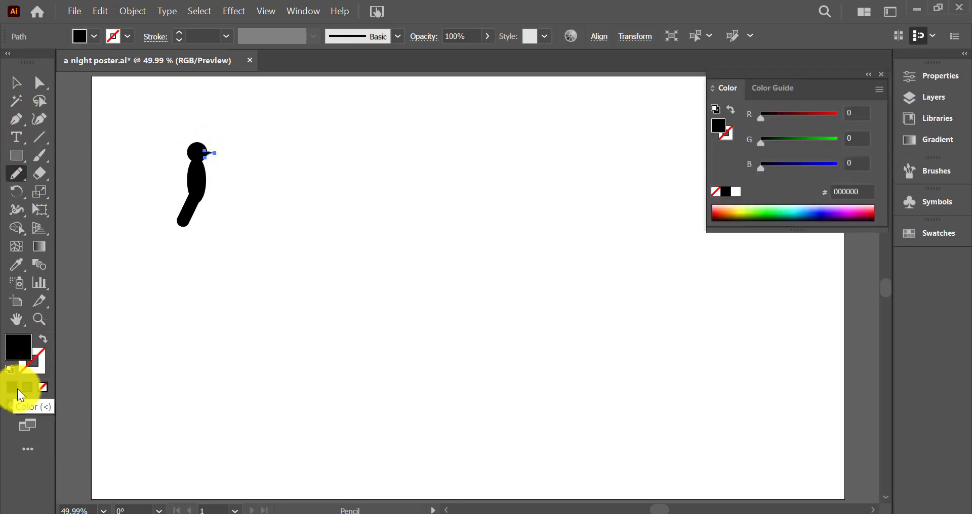
{"action": "key", "text": "v"}
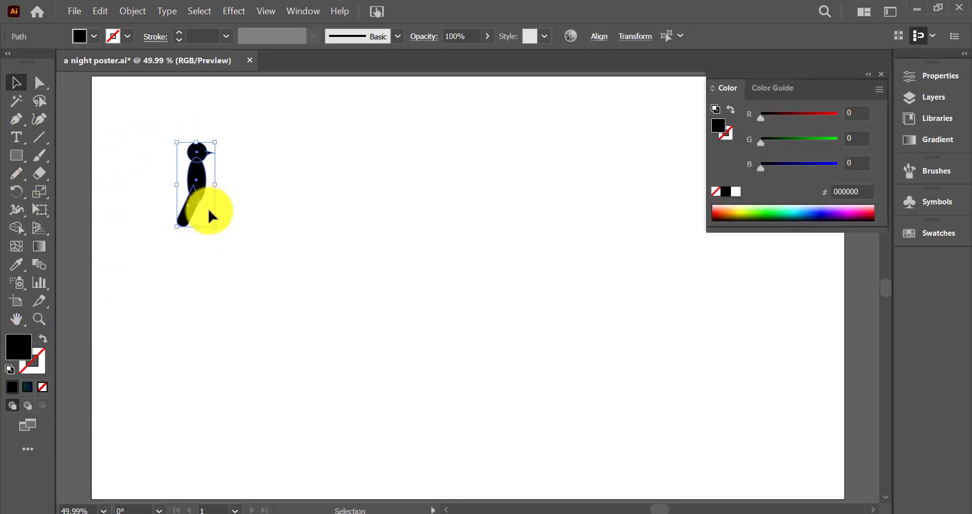
{"action": "left_click", "coordinate": [227, 187]}
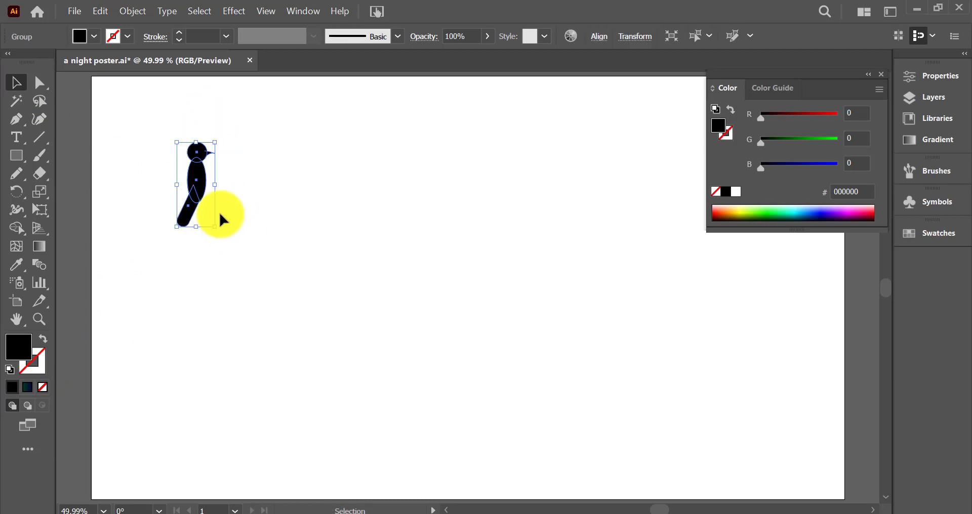
Move the bird off the artboard to the left.
{"action": "key", "text": "ctrl+minus"}
{"action": "left_click_drag", "start_coordinate": [469, 304], "coordinate": [338, 347]}
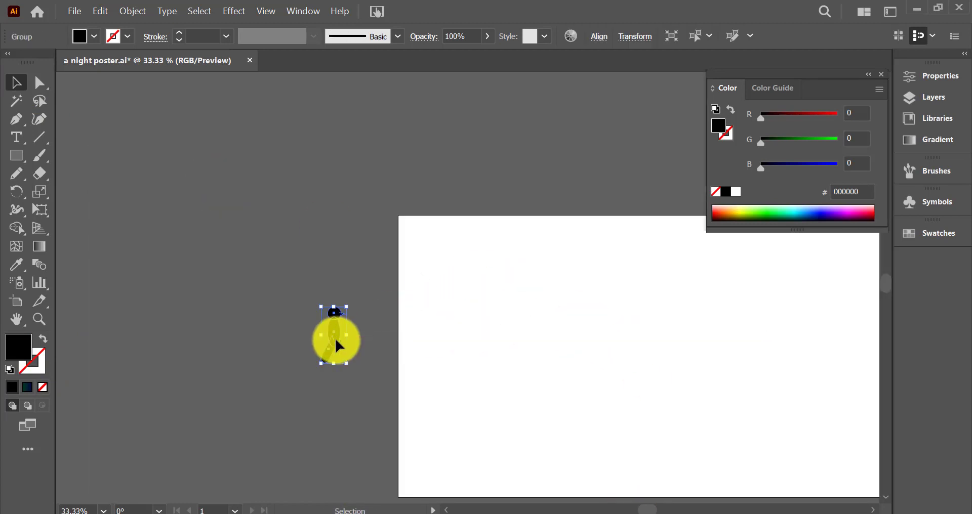
{"action": "key", "text": "ctrl+0"}
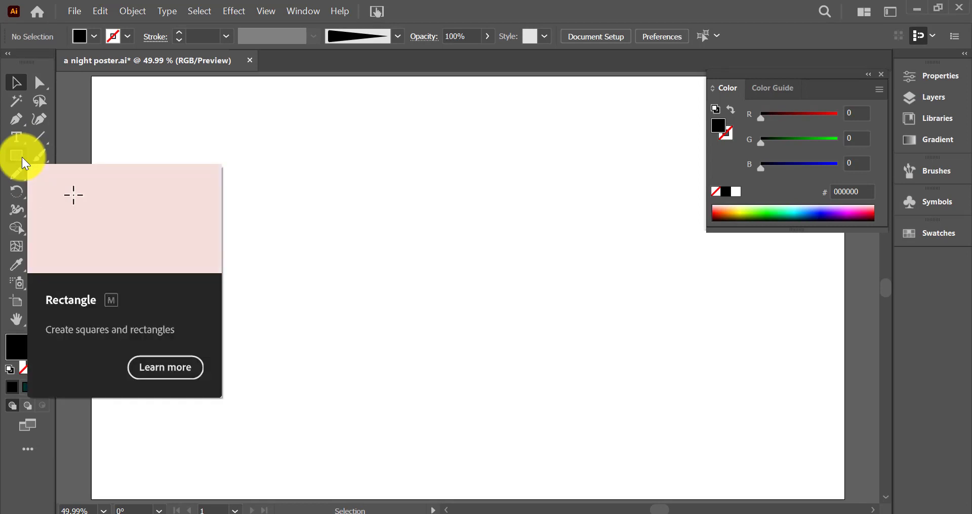
Draw a rectangle covering the whole artboard.
{"action": "left_click", "coordinate": [15, 156]}
{"action": "key", "text": "ctrl+minus"}
{"action": "key", "text": "ctrl+minus"}
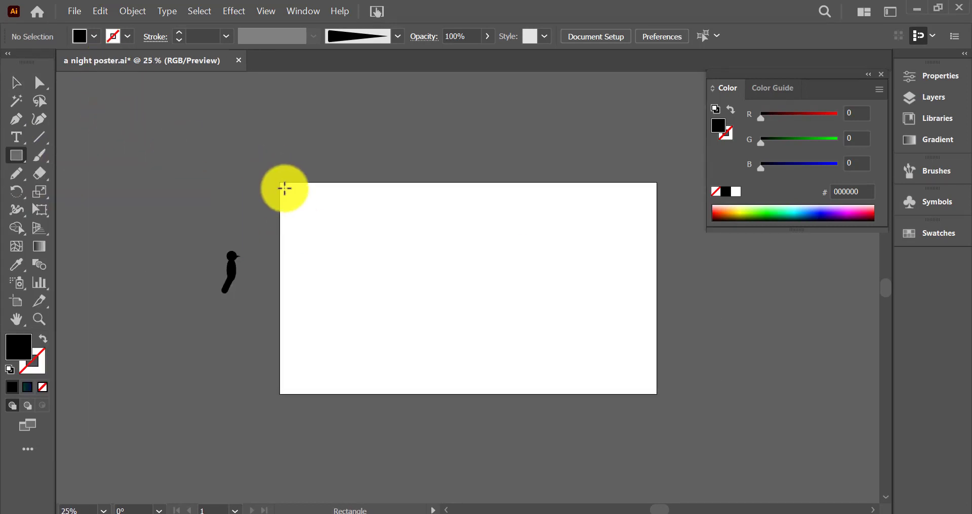
{"action": "left_click_drag", "start_coordinate": [282, 182], "coordinate": [657, 394]}
{"action": "left_click", "coordinate": [15, 82]}
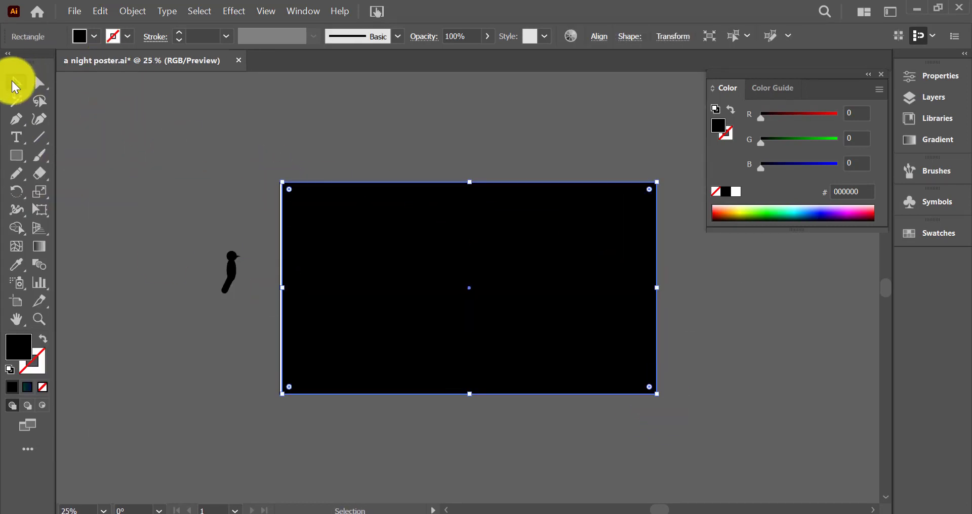
{"action": "left_click_drag", "start_coordinate": [282, 288], "coordinate": [280, 287]}
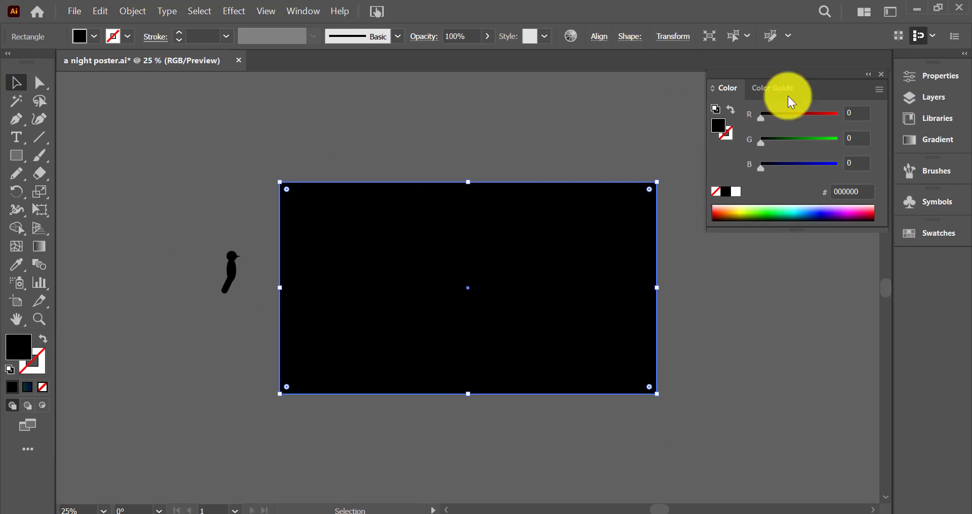
{"action": "left_click", "coordinate": [920, 73]}
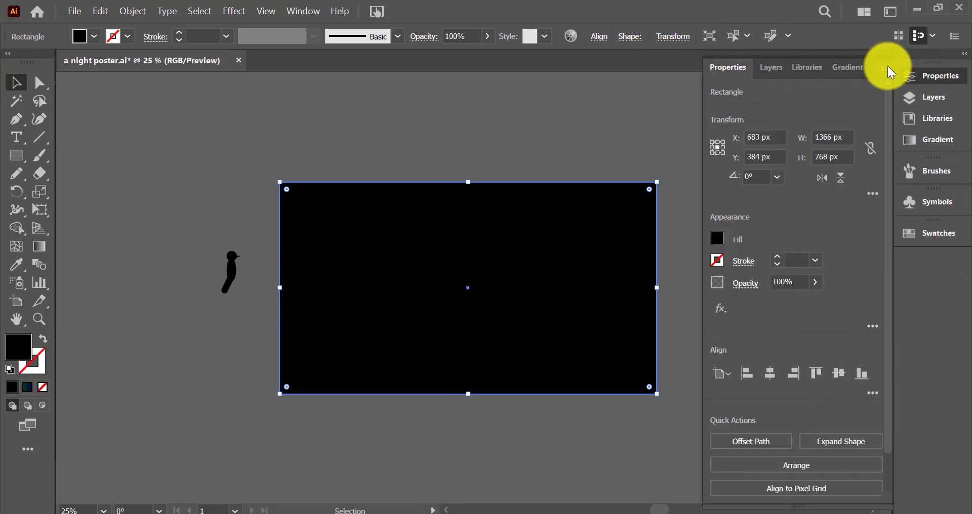
{"action": "left_click", "coordinate": [921, 76]}
Apply a top-to-bottom linear gradient to the rectangle, with the top stop set to #02003F.
{"action": "left_click", "coordinate": [39, 246]}
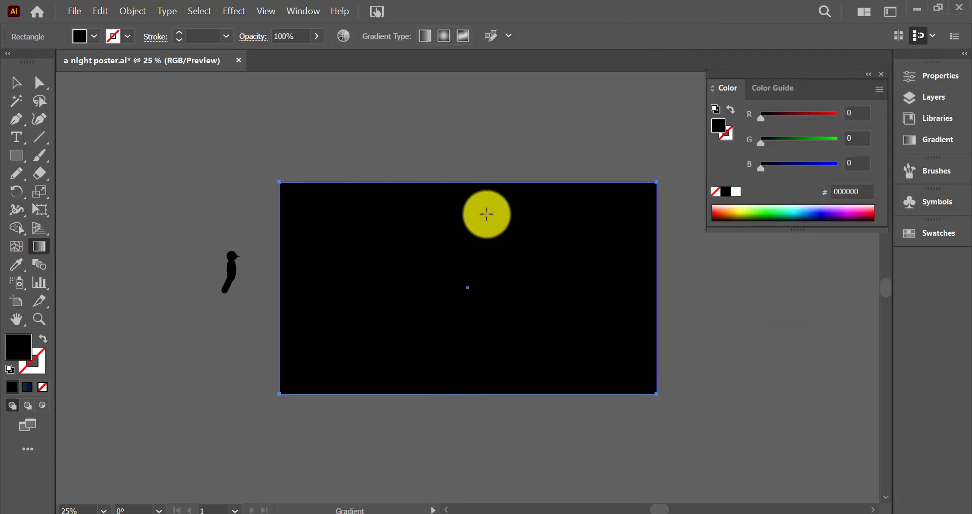
{"action": "left_click", "coordinate": [471, 384]}
{"action": "left_click_drag", "start_coordinate": [467, 393], "coordinate": [469, 223]}
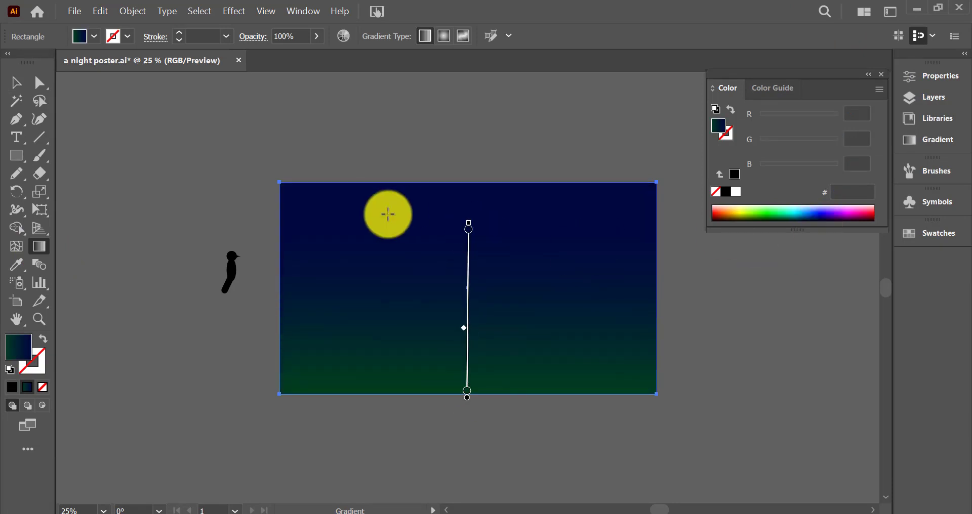
{"action": "double_click", "coordinate": [468, 228]}
{"action": "left_click_drag", "start_coordinate": [401, 380], "coordinate": [404, 389]}
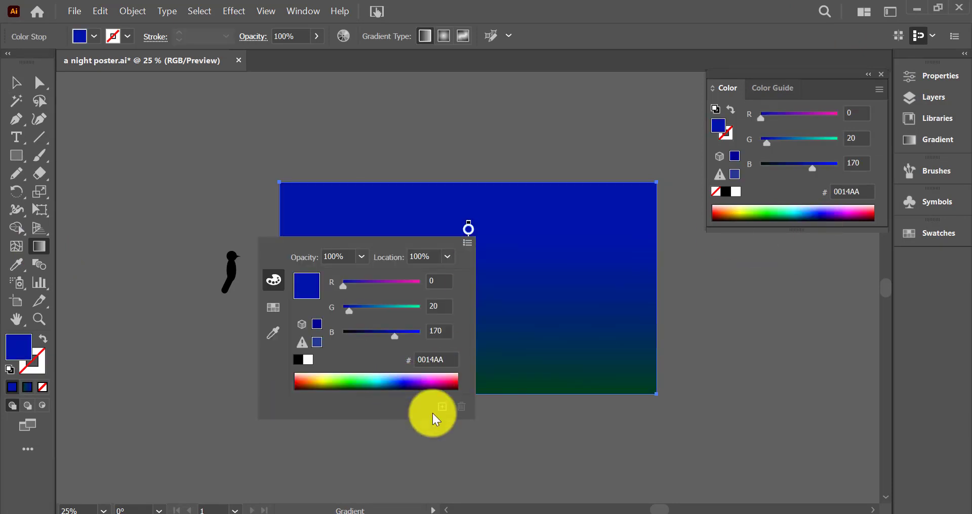
{"action": "left_click", "coordinate": [492, 424]}
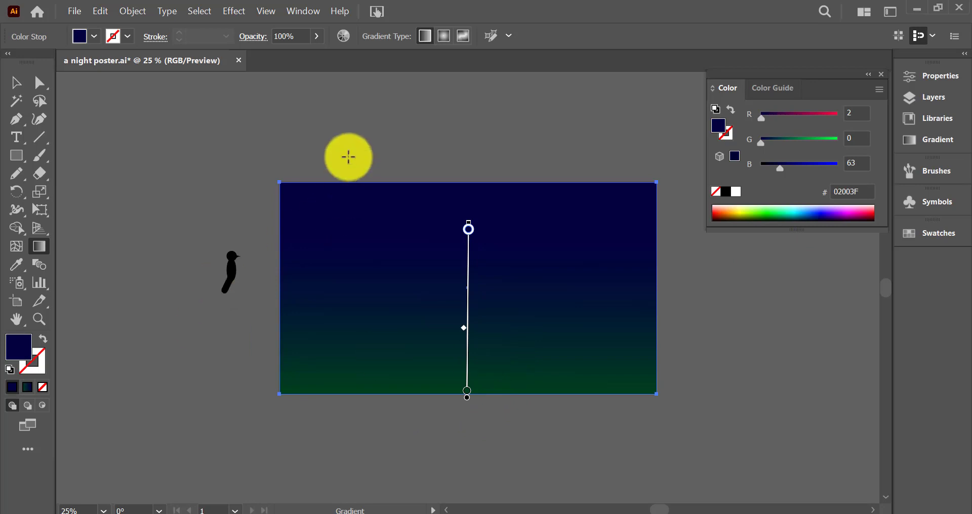
{"action": "left_click", "coordinate": [16, 83]}
{"action": "left_click", "coordinate": [129, 11]}
{"action": "mouse_move", "coordinate": [184, 121]}
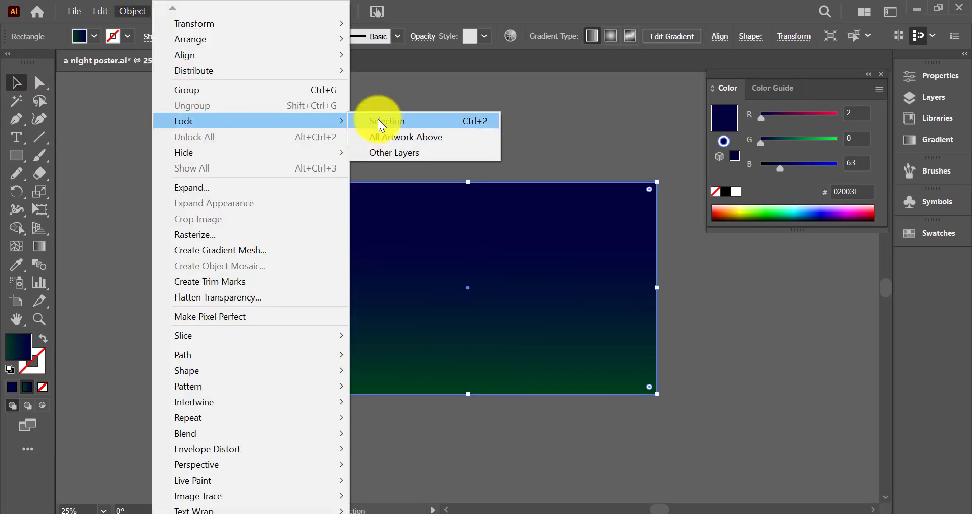
Lock the background rectangle and delete the stray white circle.
{"action": "left_click", "coordinate": [378, 120]}
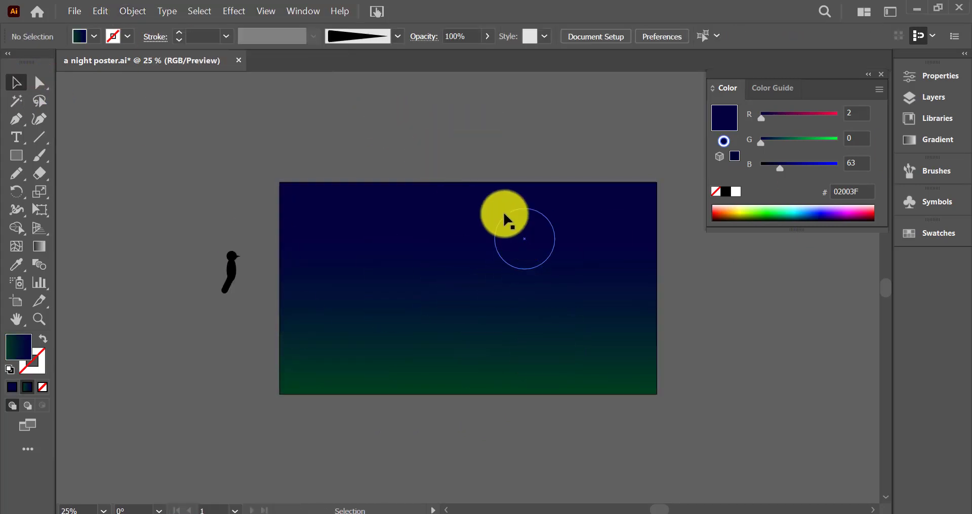
{"action": "mouse_move", "coordinate": [488, 209]}
{"action": "left_mouse_down"}
{"action": "mouse_move", "coordinate": [555, 284]}
{"action": "mouse_move", "coordinate": [152, 218]}
{"action": "left_mouse_up"}
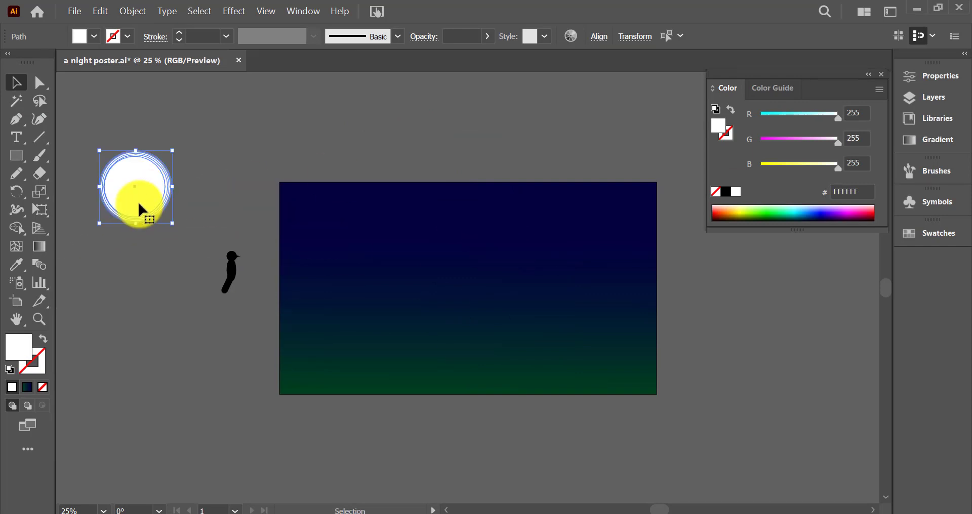
{"action": "key", "text": "Delete"}
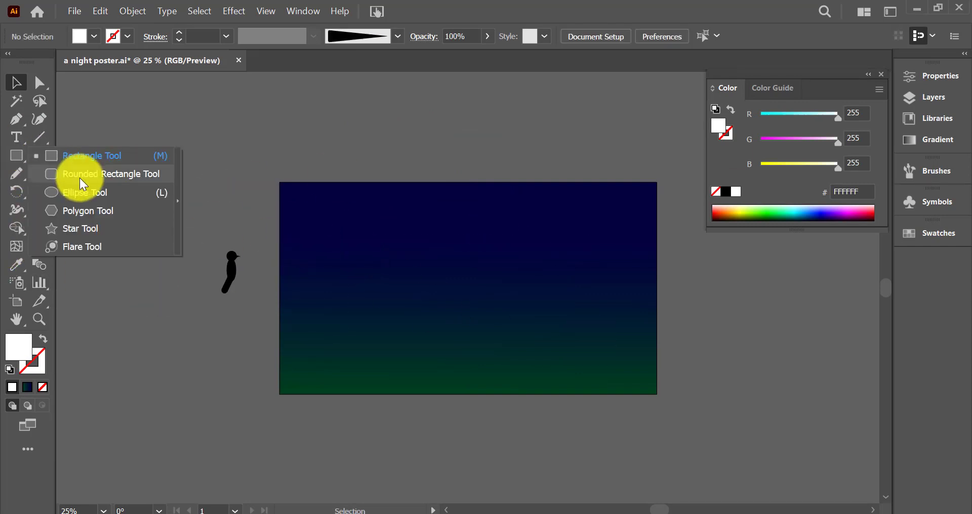
Draw a large ellipse across the artboard and move it down to the bottom edge.
{"action": "left_click_drag", "start_coordinate": [23, 155], "coordinate": [81, 192]}
{"action": "left_click_drag", "start_coordinate": [182, 217], "coordinate": [771, 441]}
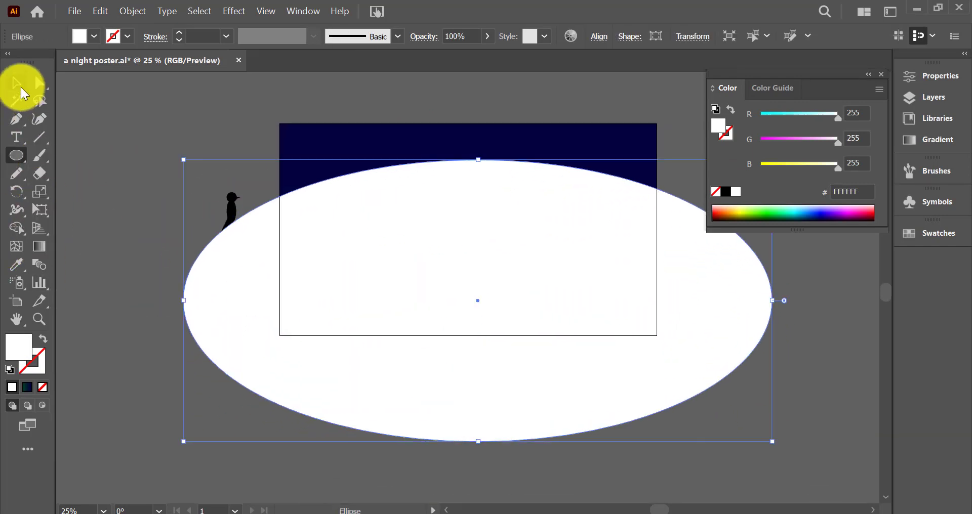
{"action": "left_click", "coordinate": [16, 83]}
{"action": "left_click_drag", "start_coordinate": [477, 299], "coordinate": [467, 400]}
{"action": "key", "text": "ctrl+minus"}
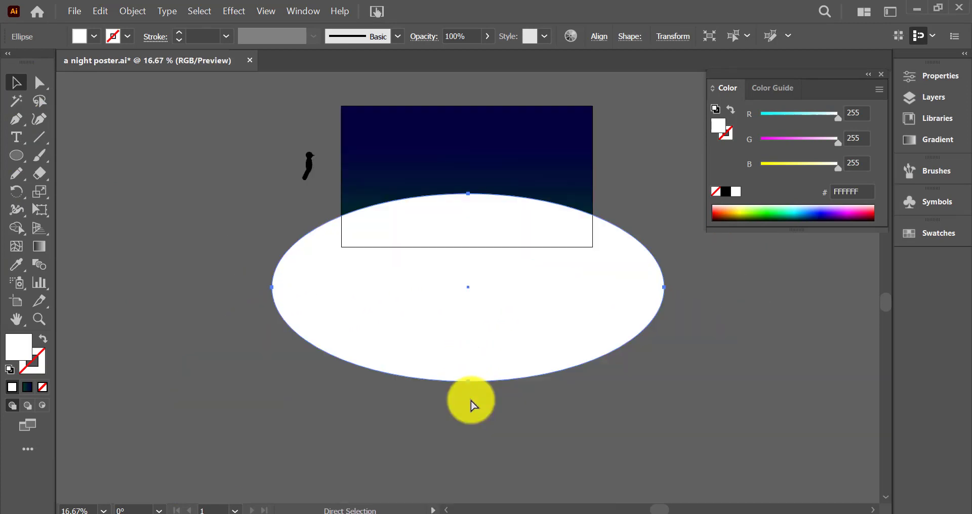
{"action": "key", "text": "ctrl+minus"}
Flatten and shrink the ellipse into a low hill, then give it the gradient fill.
{"action": "left_click_drag", "start_coordinate": [321, 358], "coordinate": [368, 280]}
{"action": "mouse_move", "coordinate": [446, 249]}
{"action": "left_mouse_down"}
{"action": "mouse_move", "coordinate": [476, 275]}
{"action": "mouse_move", "coordinate": [421, 266]}
{"action": "left_mouse_up"}
{"action": "left_click_drag", "start_coordinate": [463, 297], "coordinate": [476, 303]}
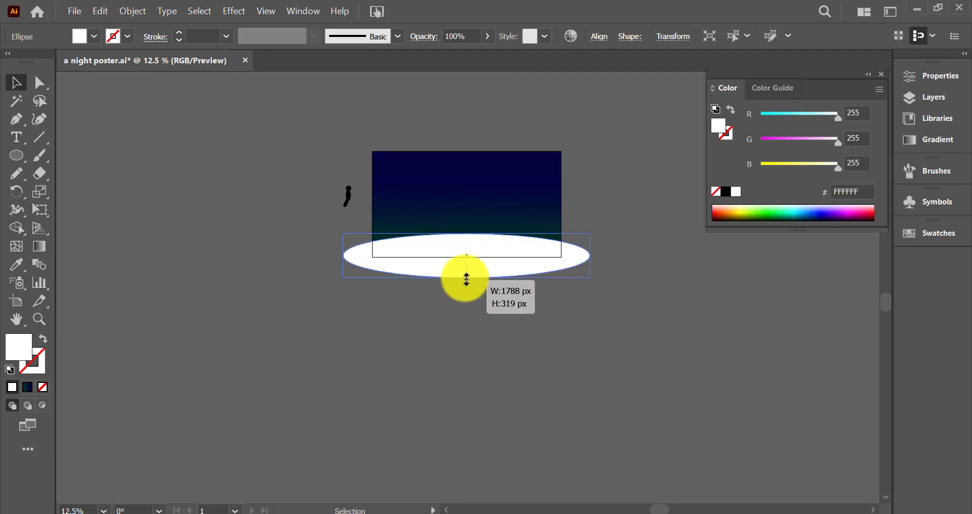
{"action": "left_click_drag", "start_coordinate": [590, 304], "coordinate": [569, 288]}
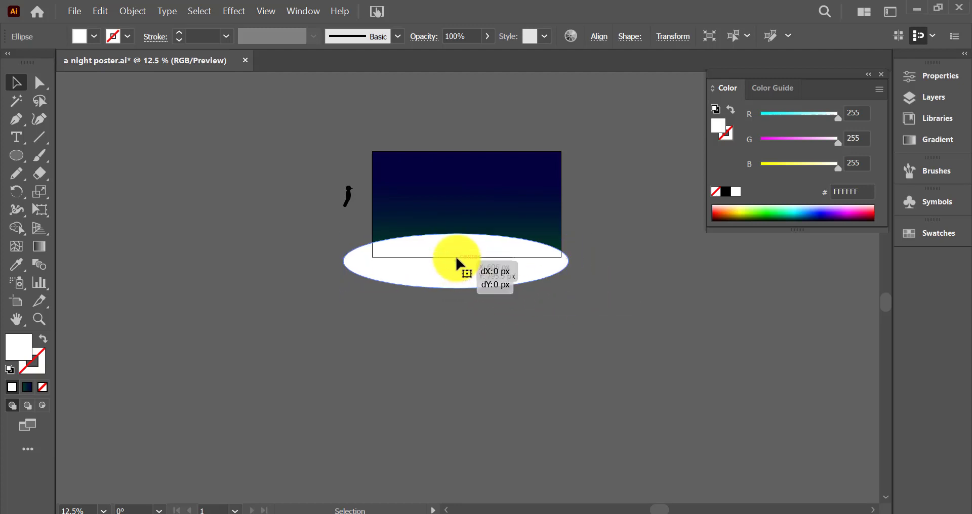
{"action": "left_click", "coordinate": [27, 388]}
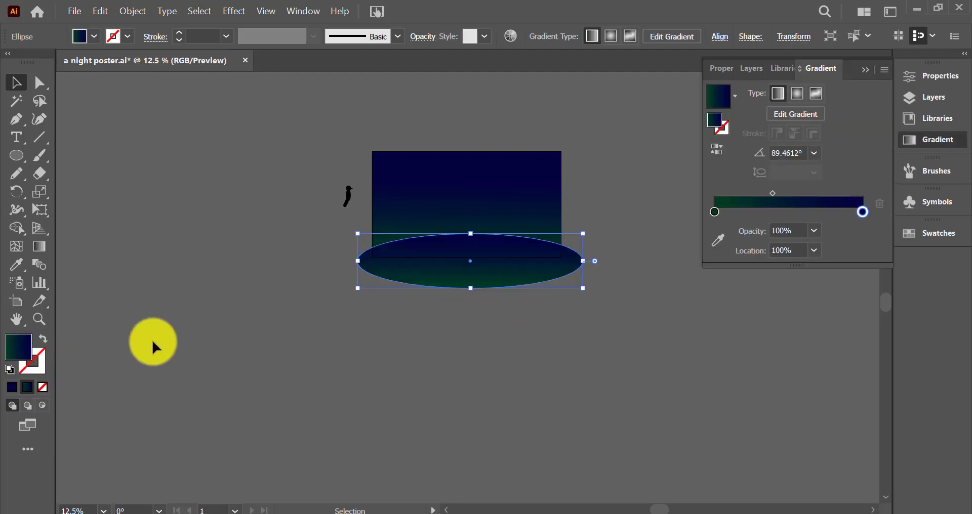
Fill the ground ellipse solid black.
{"action": "left_click", "coordinate": [89, 37]}
{"action": "left_click", "coordinate": [41, 65]}
{"action": "left_click", "coordinate": [380, 138]}
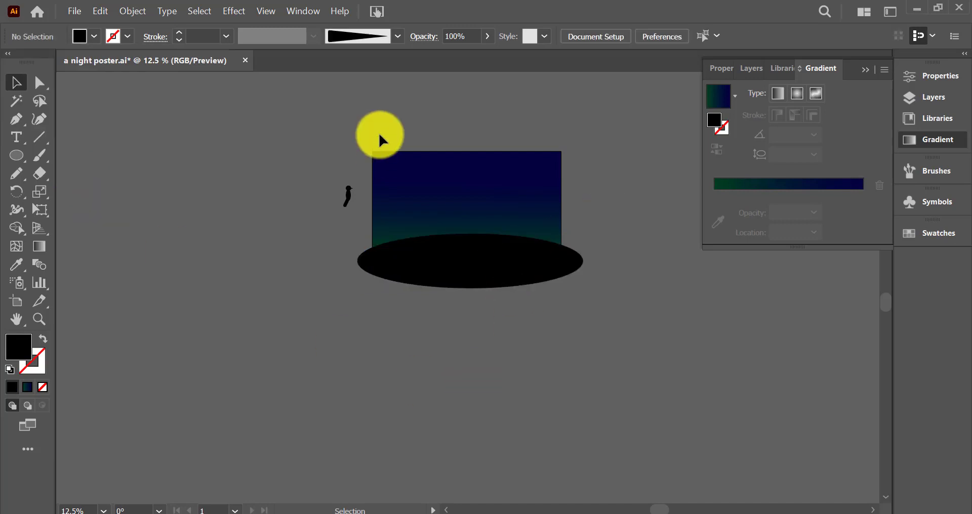
{"action": "left_click", "coordinate": [563, 271]}
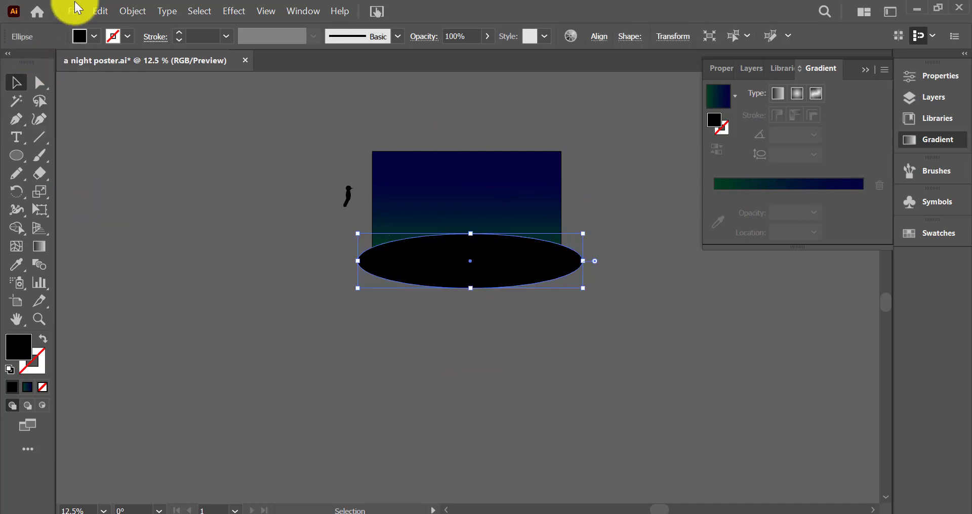
{"action": "left_click", "coordinate": [600, 222]}
{"action": "left_click", "coordinate": [504, 244]}
Make a clipping mask from the sky rectangle and the black ellipse together.
{"action": "right_click", "coordinate": [505, 244]}
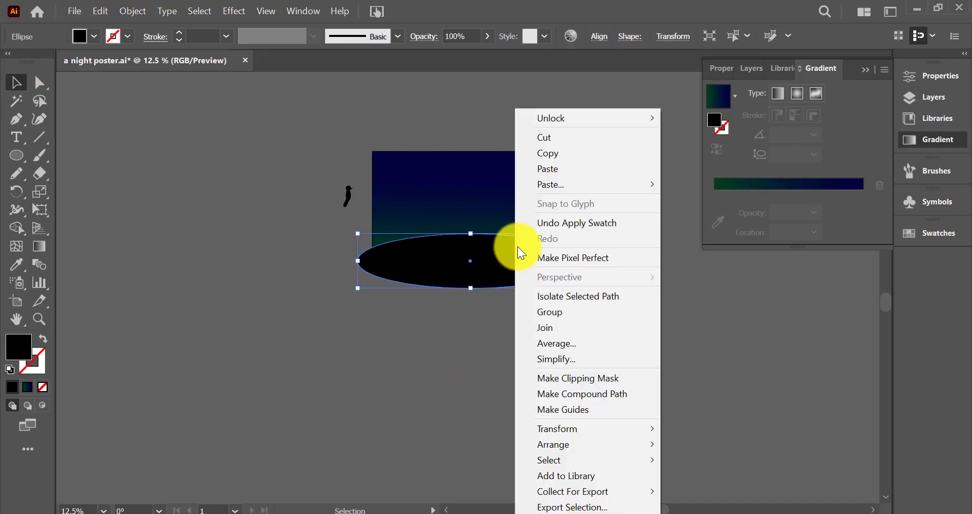
{"action": "left_click", "coordinate": [575, 385]}
{"action": "left_click", "coordinate": [633, 283]}
{"action": "left_click", "coordinate": [581, 246]}
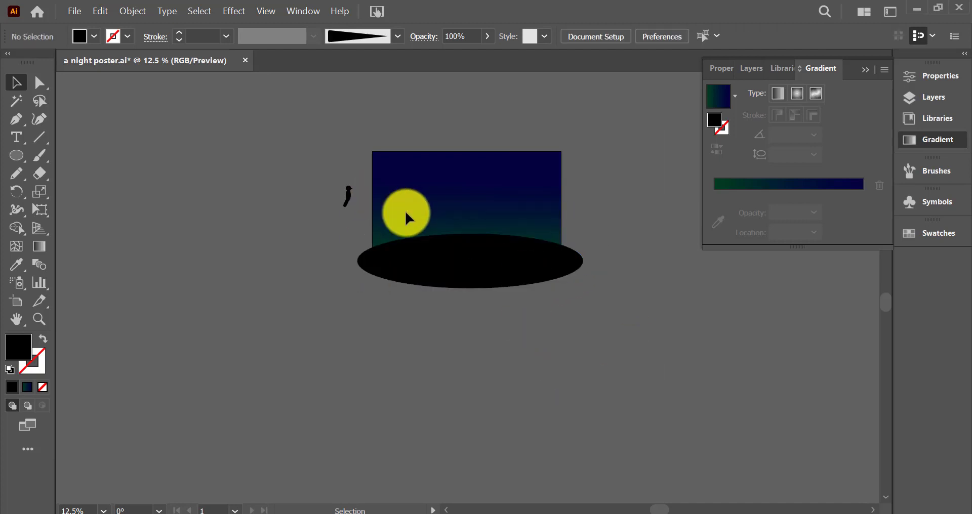
{"action": "left_click", "coordinate": [132, 11]}
{"action": "left_click", "coordinate": [384, 167]}
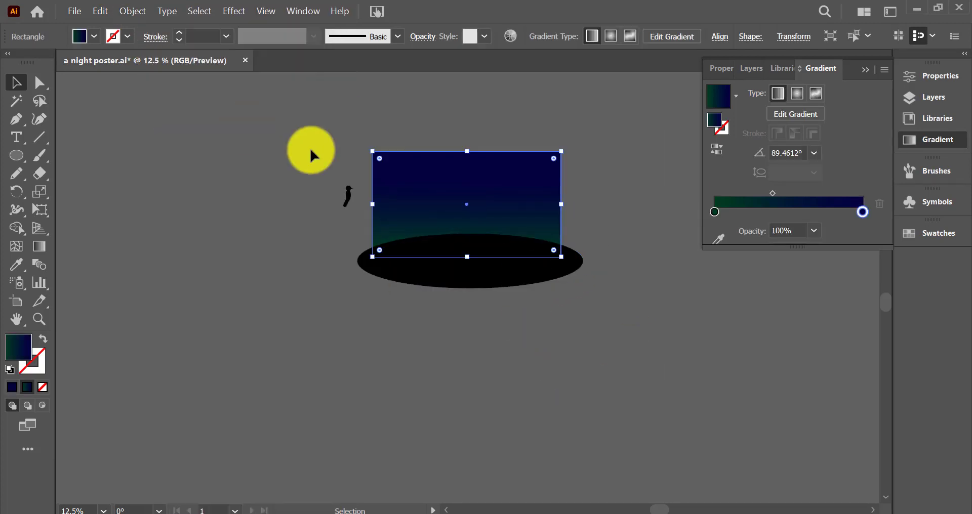
{"action": "left_click_drag", "start_coordinate": [590, 278], "coordinate": [325, 172]}
{"action": "left_click_drag", "start_coordinate": [573, 277], "coordinate": [574, 263]}
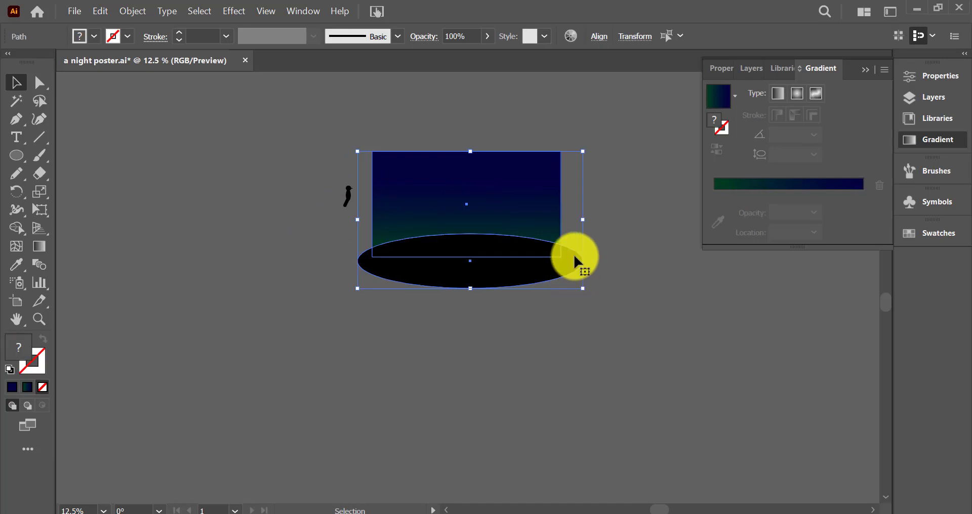
{"action": "right_click", "coordinate": [575, 262]}
{"action": "left_click", "coordinate": [624, 380]}
Lock the clipping group with Object > Lock > Selection.
{"action": "left_click", "coordinate": [557, 317]}
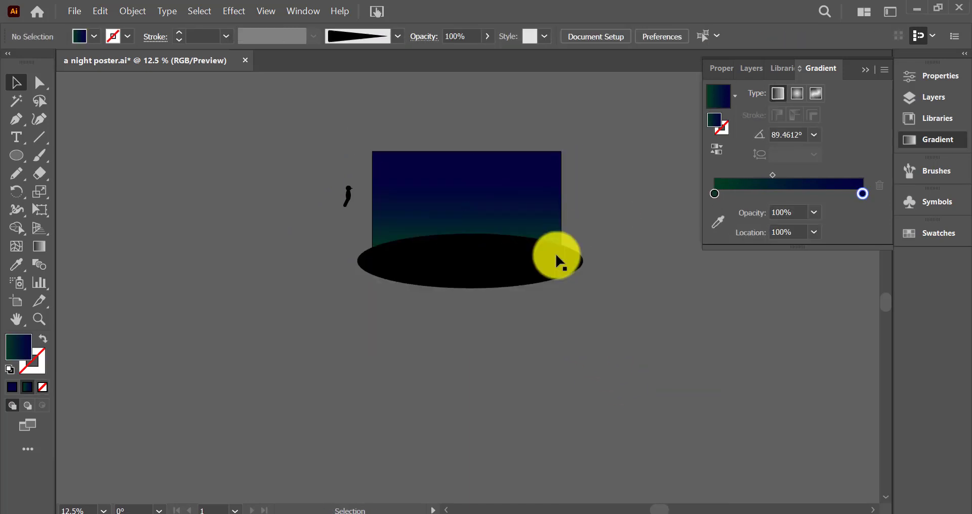
{"action": "left_click", "coordinate": [133, 11]}
{"action": "left_click", "coordinate": [434, 157]}
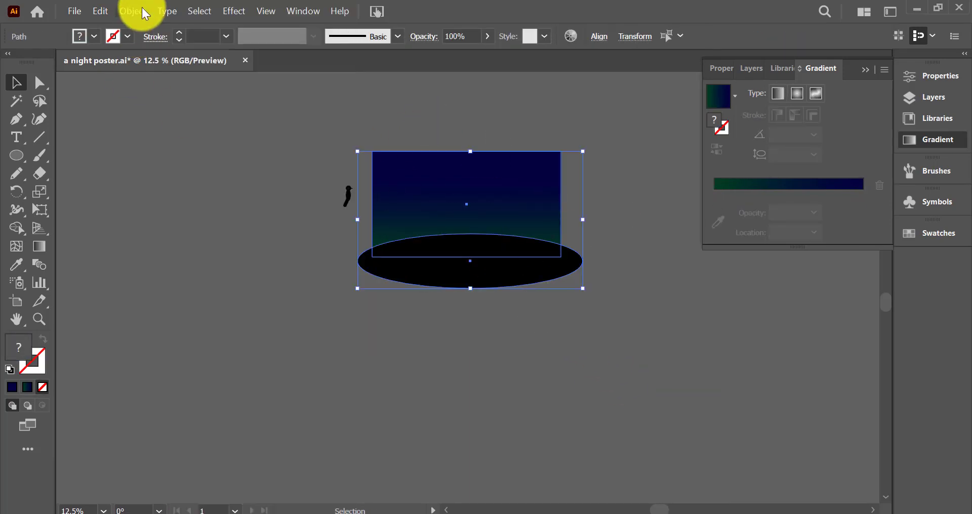
{"action": "left_click", "coordinate": [133, 11]}
{"action": "left_click", "coordinate": [399, 121]}
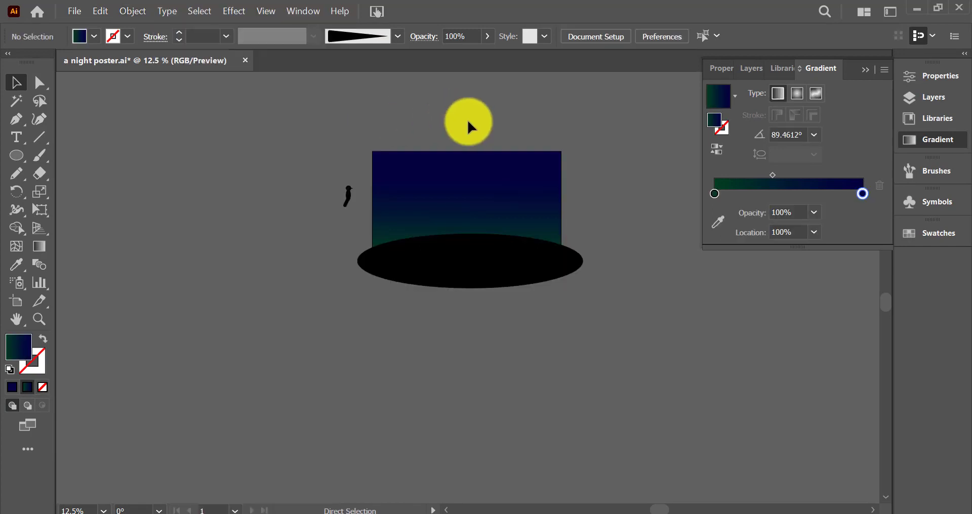
{"action": "scroll", "coordinate": [466, 172], "scroll_direction": "up", "scroll_amount": 5}
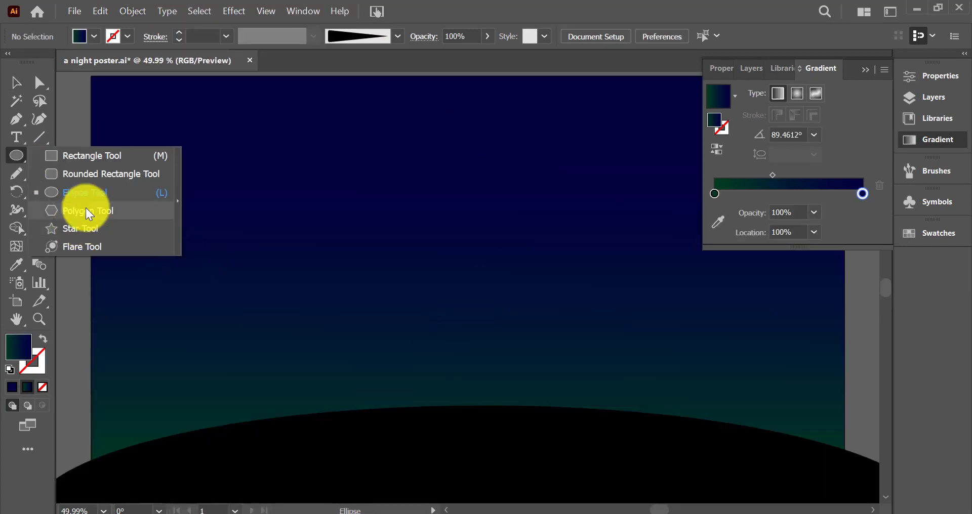
Draw a three-sided polygon triangle filled solid black.
{"action": "left_click_drag", "start_coordinate": [21, 162], "coordinate": [82, 208]}
{"action": "left_click", "coordinate": [253, 219]}
{"action": "left_click", "coordinate": [438, 294]}
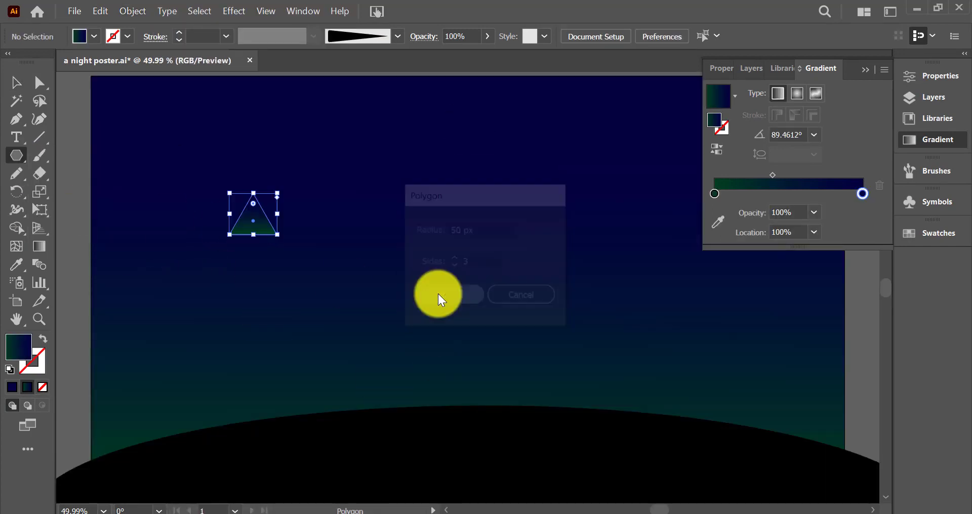
{"action": "left_click", "coordinate": [80, 40]}
{"action": "left_click", "coordinate": [45, 62]}
Rotate and stretch the triangle into a long right-pointing spike with rounded corners.
{"action": "key", "text": "v"}
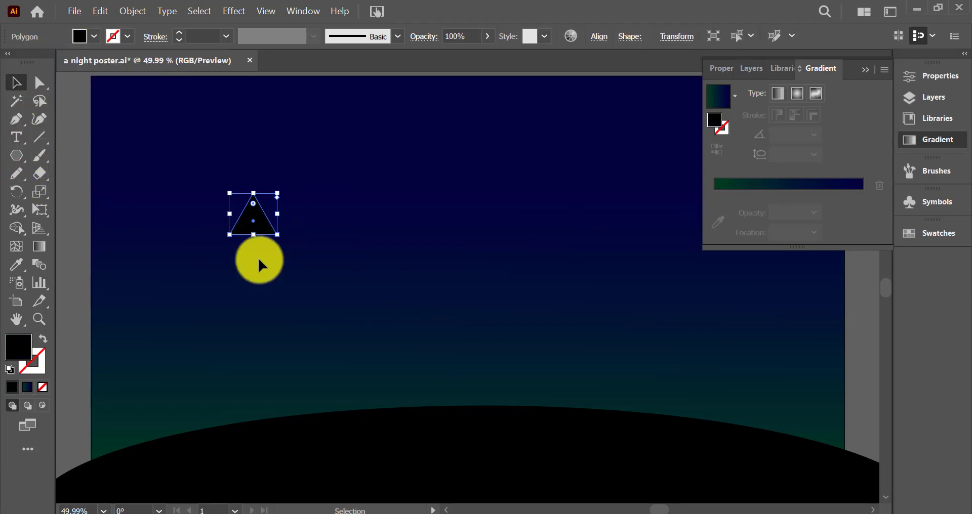
{"action": "left_click_drag", "start_coordinate": [216, 211], "coordinate": [227, 195]}
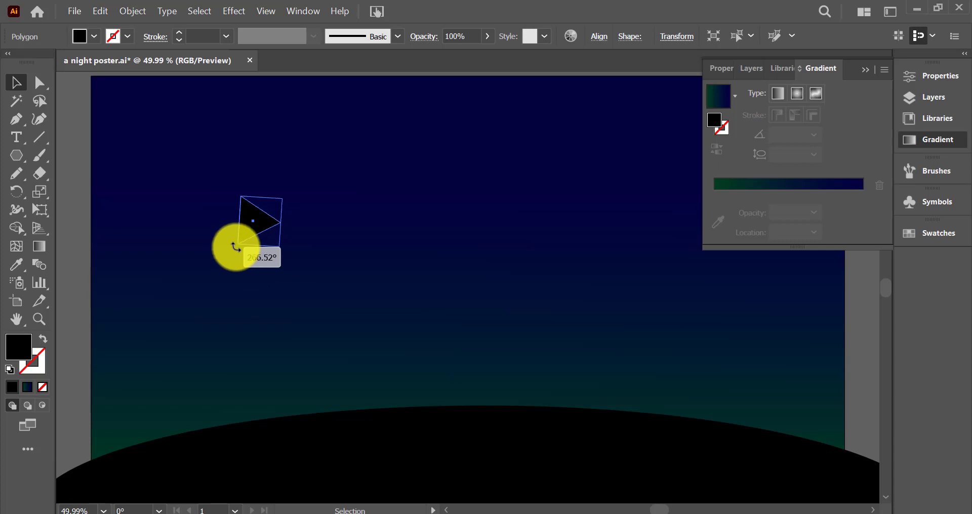
{"action": "left_click_drag", "start_coordinate": [280, 221], "coordinate": [647, 221]}
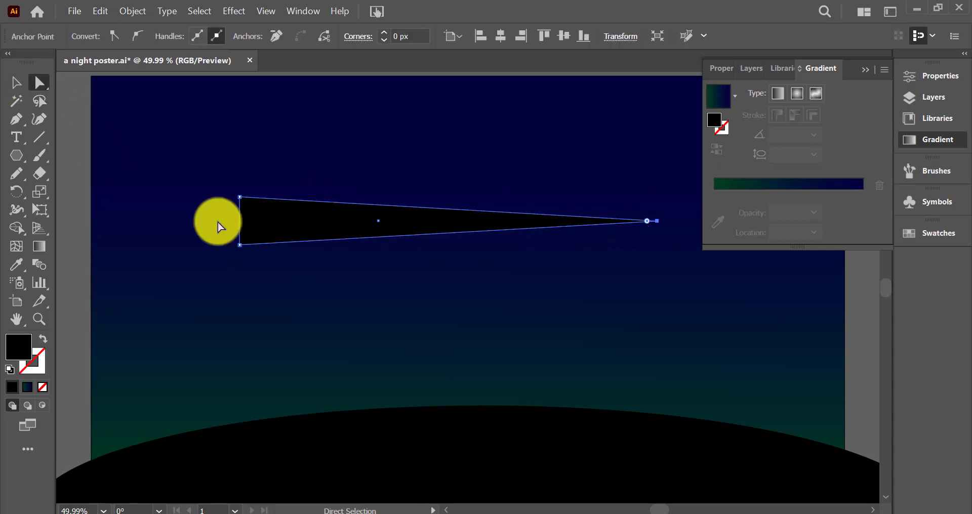
{"action": "left_click", "coordinate": [251, 208]}
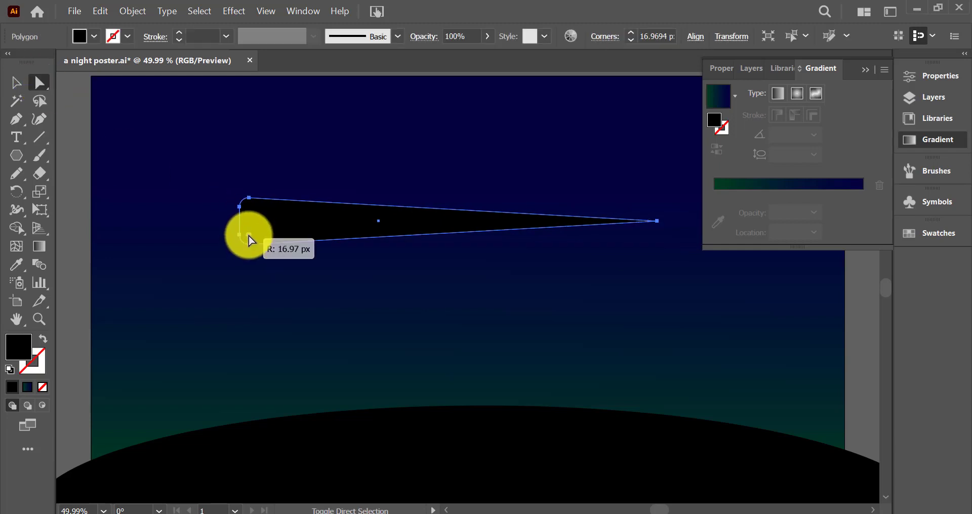
{"action": "left_click", "coordinate": [15, 83]}
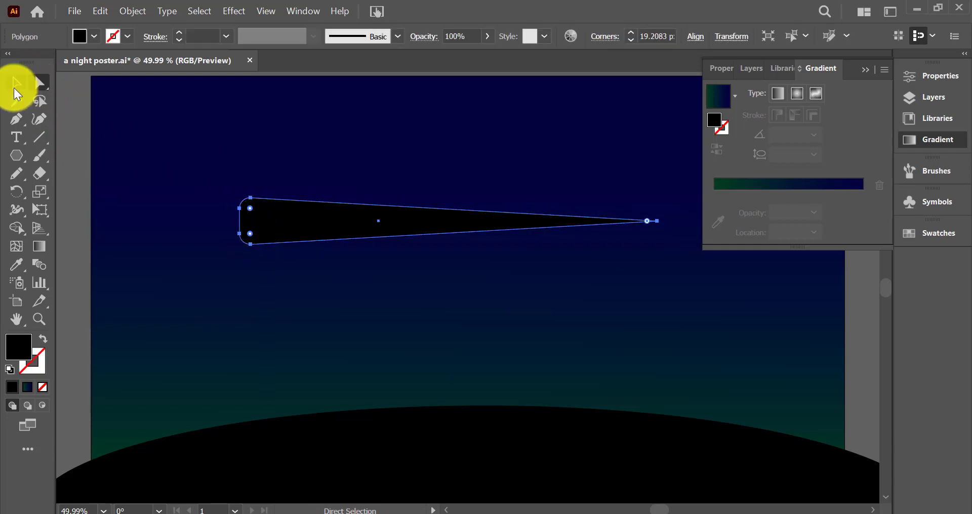
{"action": "left_click", "coordinate": [865, 69]}
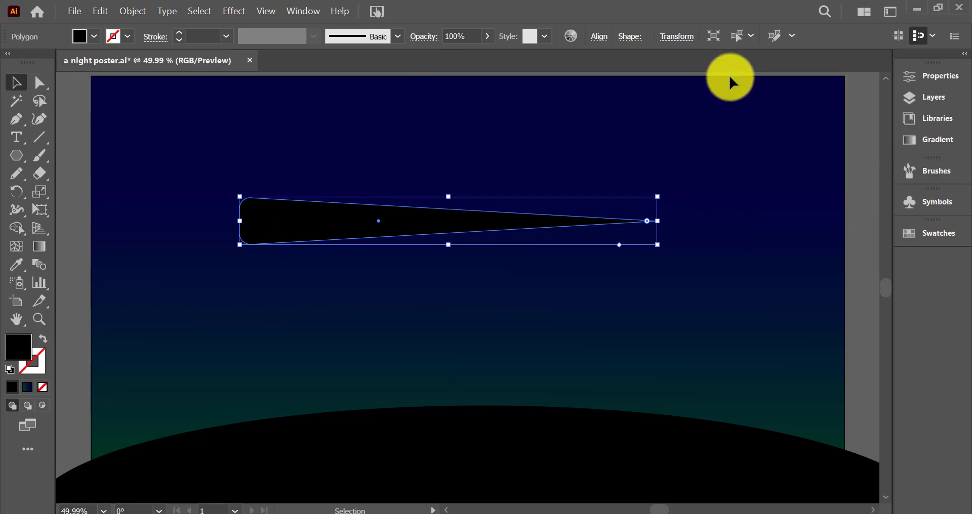
Save the spike as a proportionally scaling Art Brush with Tints colorization, then delete the spike.
{"action": "left_click", "coordinate": [933, 170]}
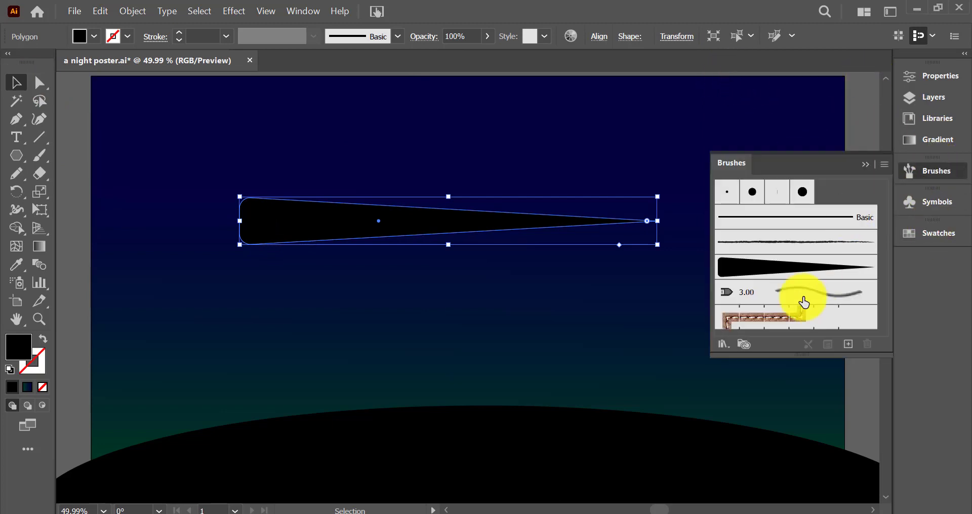
{"action": "left_click", "coordinate": [848, 347]}
{"action": "left_click", "coordinate": [437, 305]}
{"action": "left_click", "coordinate": [446, 369]}
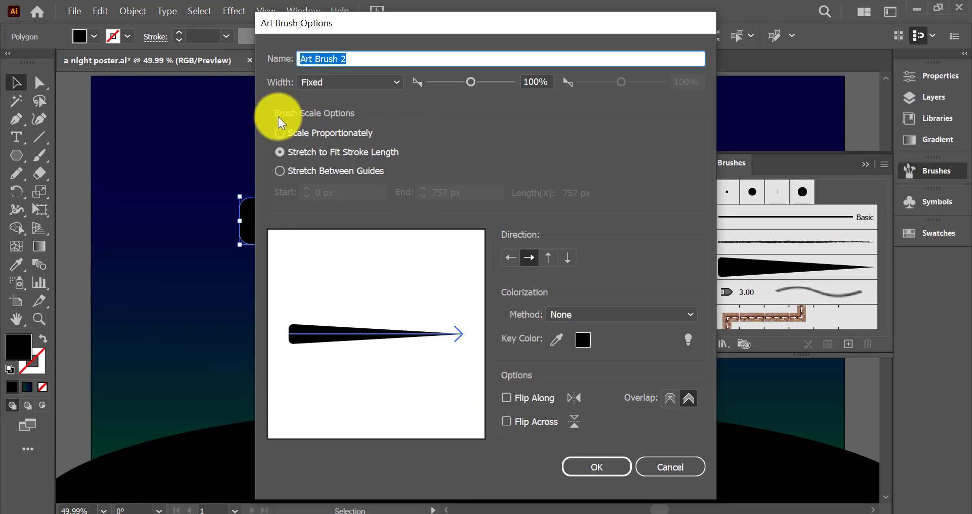
{"action": "left_click", "coordinate": [280, 133]}
{"action": "left_click", "coordinate": [562, 314]}
{"action": "left_click", "coordinate": [562, 340]}
{"action": "left_click", "coordinate": [597, 466]}
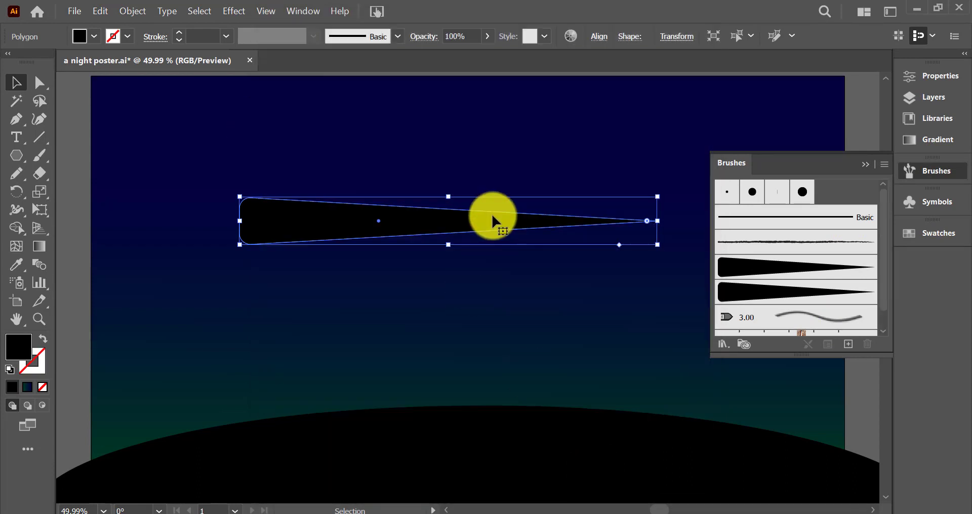
{"action": "key", "text": "Delete"}
{"action": "left_click", "coordinate": [805, 266]}
Paint a curved trunk and several tapered branches and prongs with the Paintbrush.
{"action": "left_click", "coordinate": [41, 156]}
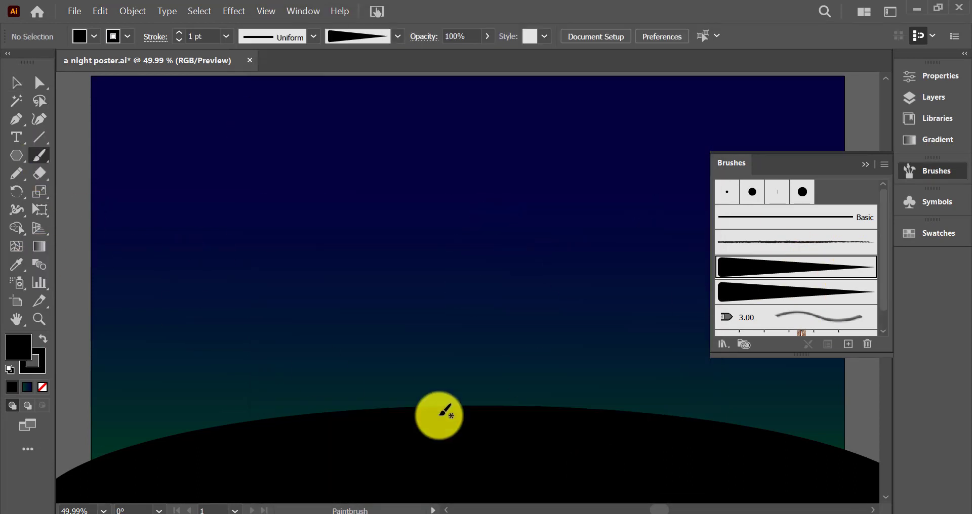
{"action": "left_click_drag", "start_coordinate": [439, 415], "coordinate": [447, 132]}
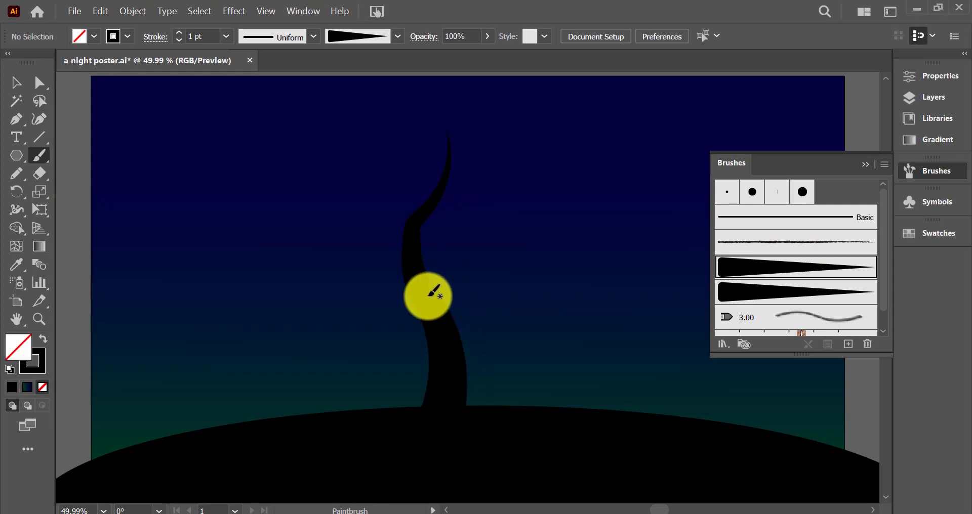
{"action": "left_click_drag", "start_coordinate": [430, 294], "coordinate": [542, 203]}
{"action": "left_click_drag", "start_coordinate": [407, 283], "coordinate": [276, 178]}
{"action": "left_click_drag", "start_coordinate": [364, 161], "coordinate": [371, 161]}
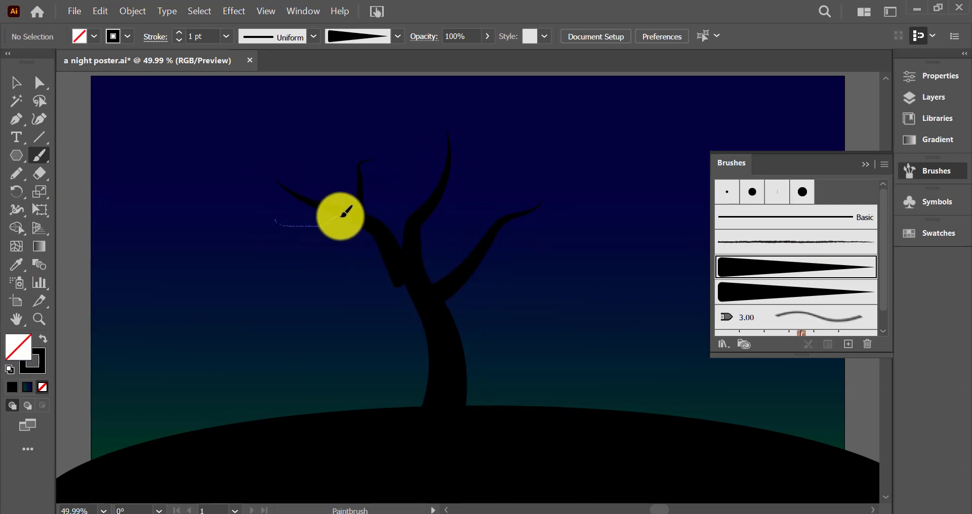
{"action": "left_click_drag", "start_coordinate": [347, 217], "coordinate": [275, 205]}
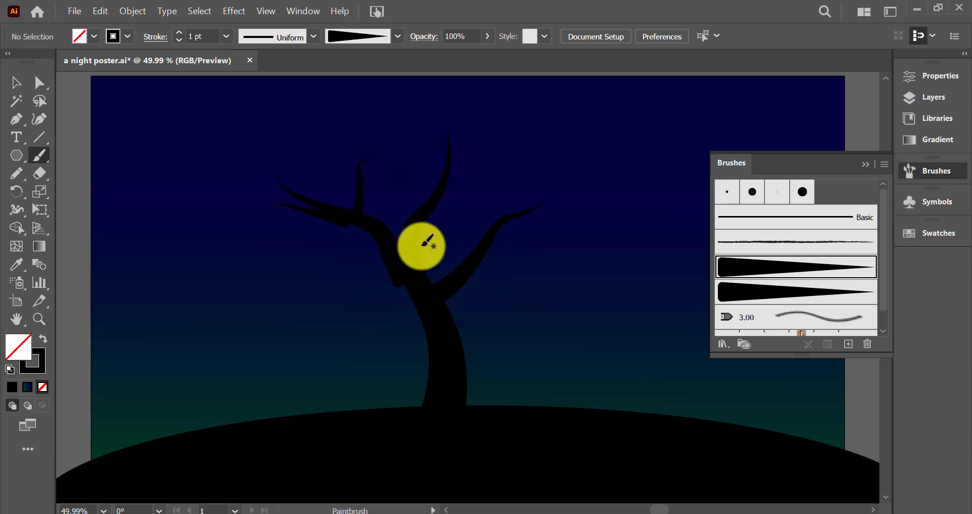
{"action": "left_click_drag", "start_coordinate": [436, 209], "coordinate": [478, 168]}
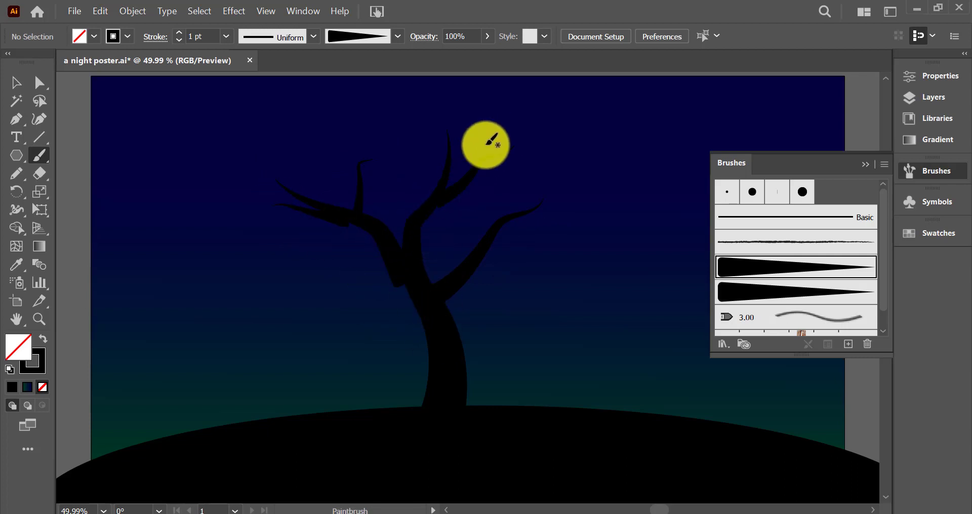
{"action": "left_click_drag", "start_coordinate": [480, 236], "coordinate": [504, 192]}
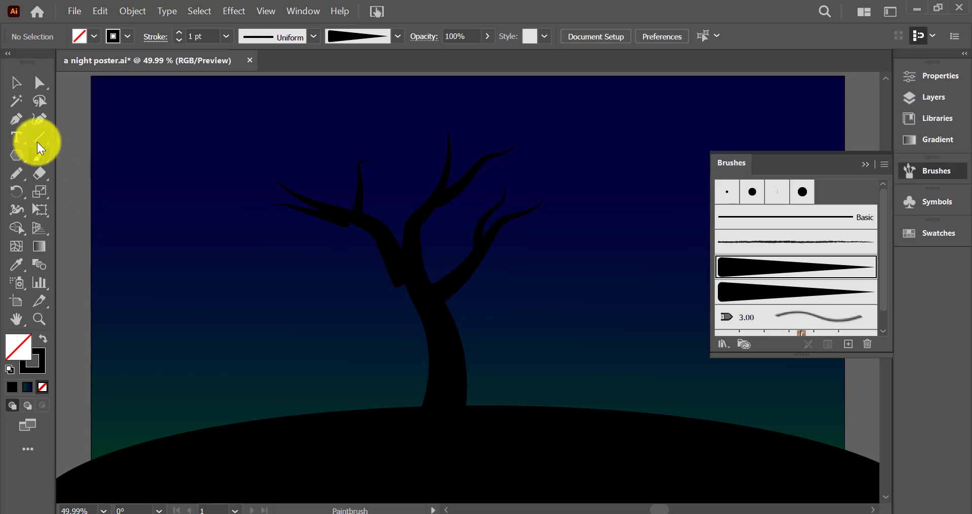
Reposition and rotate two branch strokes, then select all the tree paths.
{"action": "left_click", "coordinate": [20, 85]}
{"action": "left_click", "coordinate": [397, 278]}
{"action": "left_click_drag", "start_coordinate": [397, 278], "coordinate": [412, 293]}
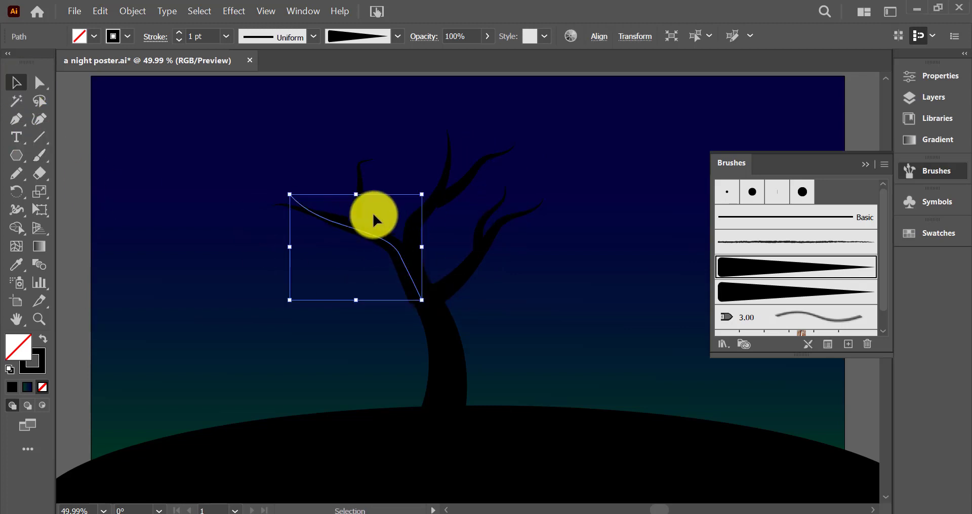
{"action": "double_click", "coordinate": [368, 221]}
{"action": "key", "text": "Escape"}
{"action": "mouse_move", "coordinate": [369, 242]}
{"action": "left_mouse_down"}
{"action": "mouse_move", "coordinate": [361, 222]}
{"action": "mouse_move", "coordinate": [371, 244]}
{"action": "mouse_move", "coordinate": [315, 276]}
{"action": "mouse_move", "coordinate": [416, 304]}
{"action": "mouse_move", "coordinate": [265, 187]}
{"action": "mouse_move", "coordinate": [278, 217]}
{"action": "left_mouse_up"}
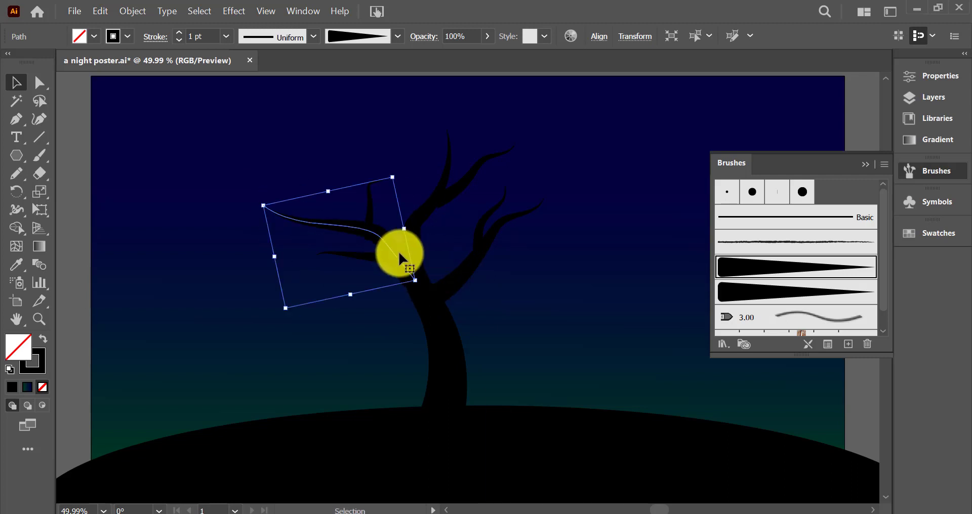
{"action": "left_click", "coordinate": [378, 318]}
{"action": "left_click", "coordinate": [373, 214]}
{"action": "left_click", "coordinate": [366, 302]}
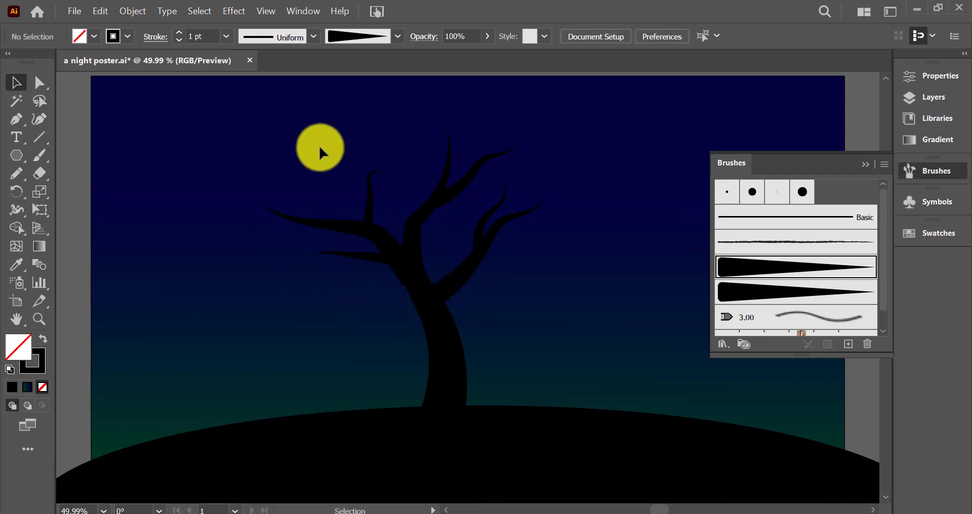
{"action": "left_click_drag", "start_coordinate": [320, 152], "coordinate": [512, 402]}
Bring the bird group from beside the artboard onto the right branch tip.
{"action": "key", "text": "v"}
{"action": "left_click", "coordinate": [571, 310]}
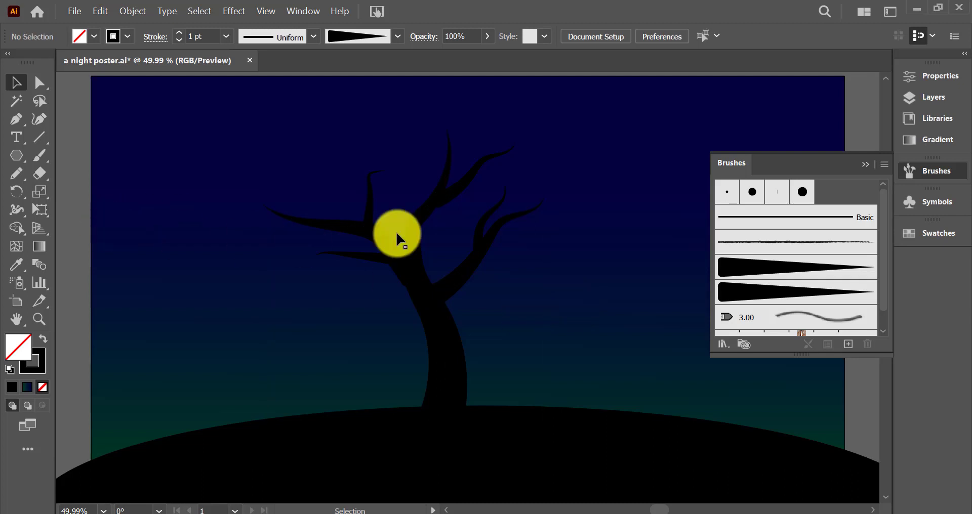
{"action": "key", "text": "ctrl+minus"}
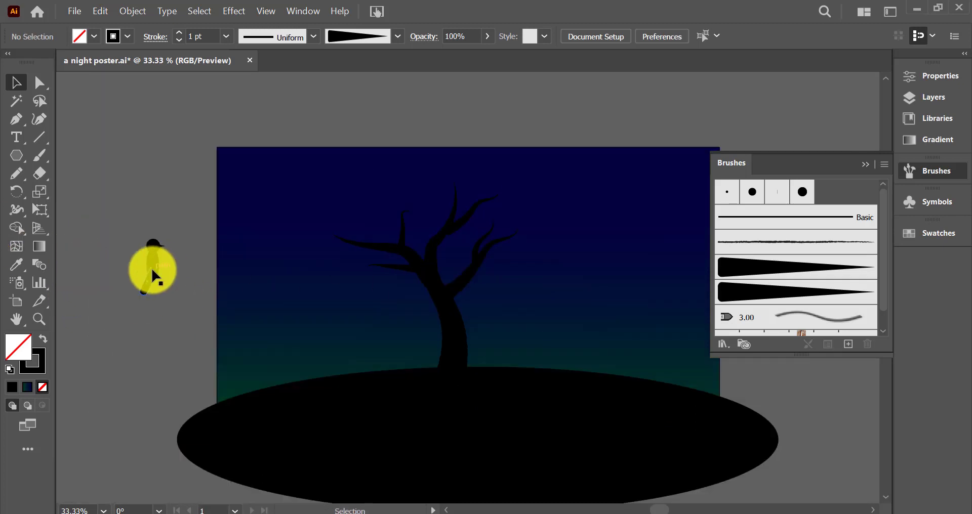
{"action": "left_click_drag", "start_coordinate": [152, 299], "coordinate": [497, 246]}
{"action": "key", "text": "ctrl+plus"}
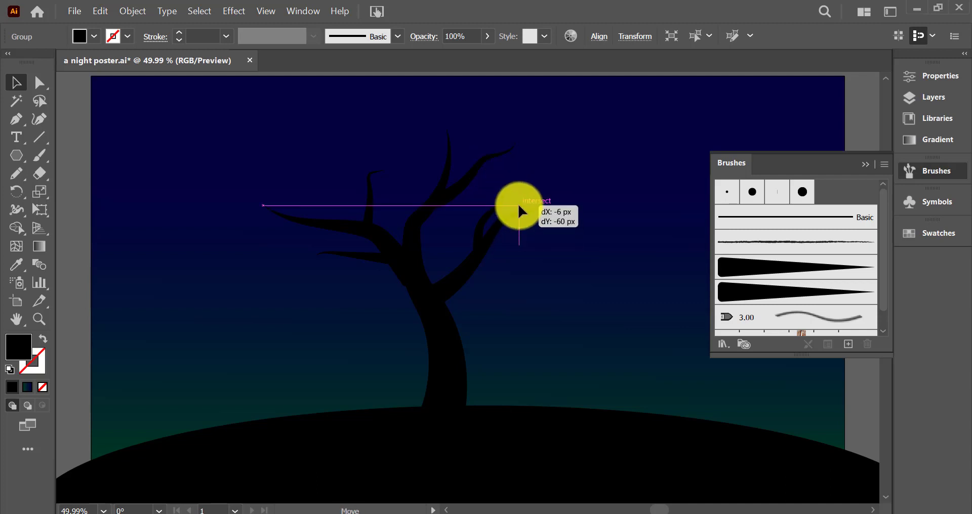
{"action": "left_click", "coordinate": [568, 243]}
{"action": "mouse_move", "coordinate": [495, 175]}
{"action": "left_mouse_down"}
{"action": "mouse_move", "coordinate": [521, 210]}
{"action": "mouse_move", "coordinate": [520, 198]}
{"action": "left_mouse_up"}
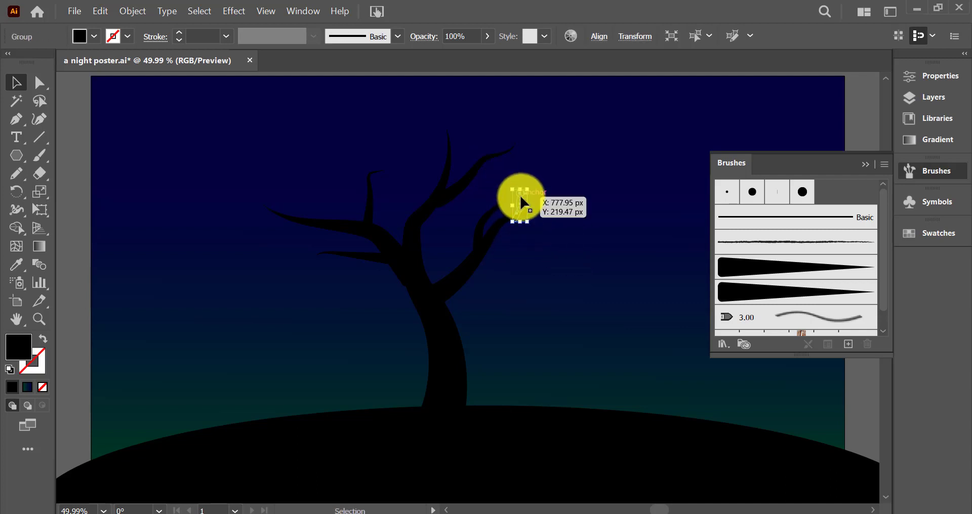
Bring the bird forward in the stacking order so it sits in front of the tree.
{"action": "right_click", "coordinate": [520, 195]}
{"action": "left_click", "coordinate": [689, 460]}
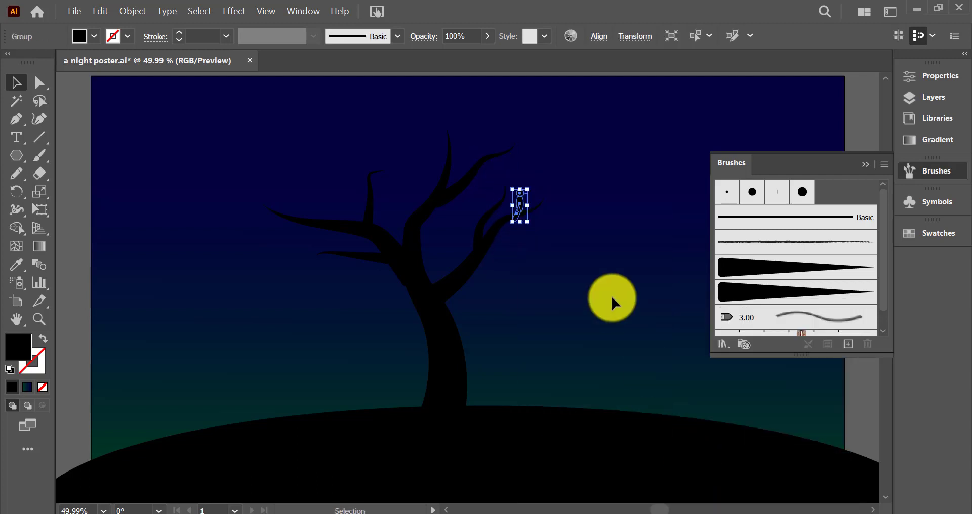
{"action": "left_click", "coordinate": [613, 302]}
{"action": "right_click", "coordinate": [519, 210]}
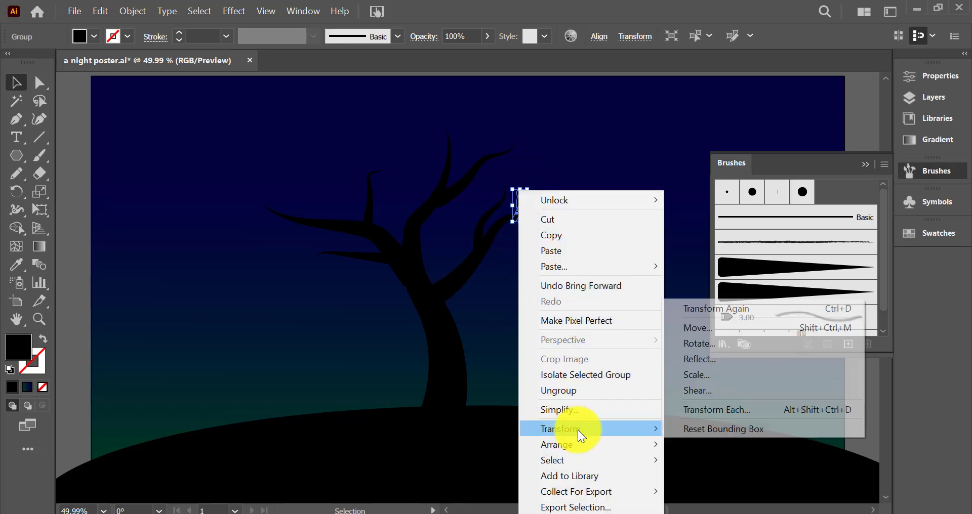
{"action": "left_click", "coordinate": [689, 445]}
{"action": "left_click", "coordinate": [579, 246]}
Perch a bird on the top branch tip and resize the bird on the right branch.
{"action": "left_click", "coordinate": [518, 211]}
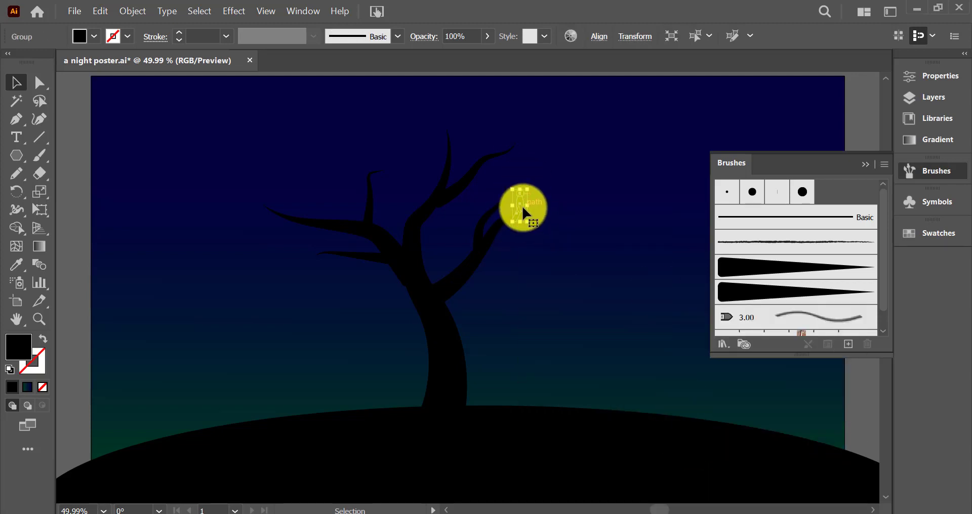
{"action": "left_click_drag", "start_coordinate": [522, 211], "coordinate": [478, 154]}
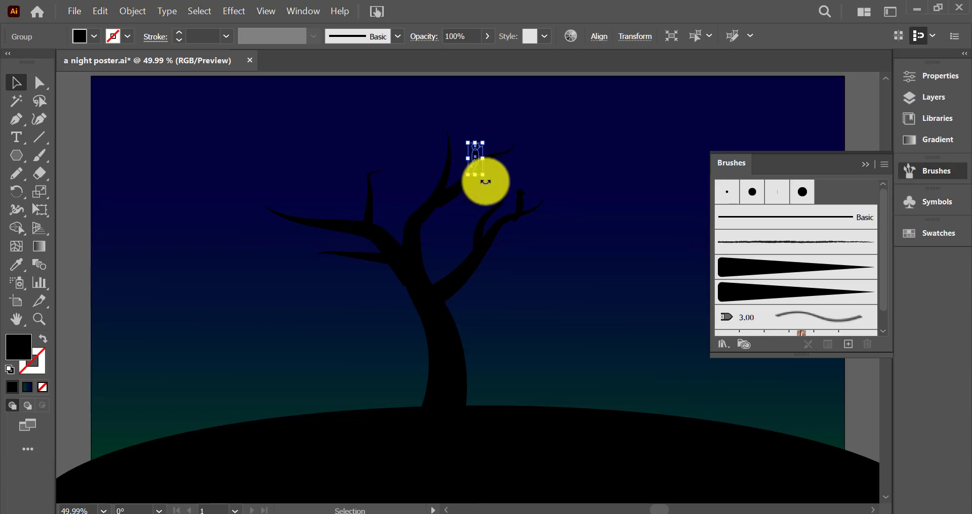
{"action": "left_click", "coordinate": [523, 176]}
{"action": "left_click", "coordinate": [479, 156]}
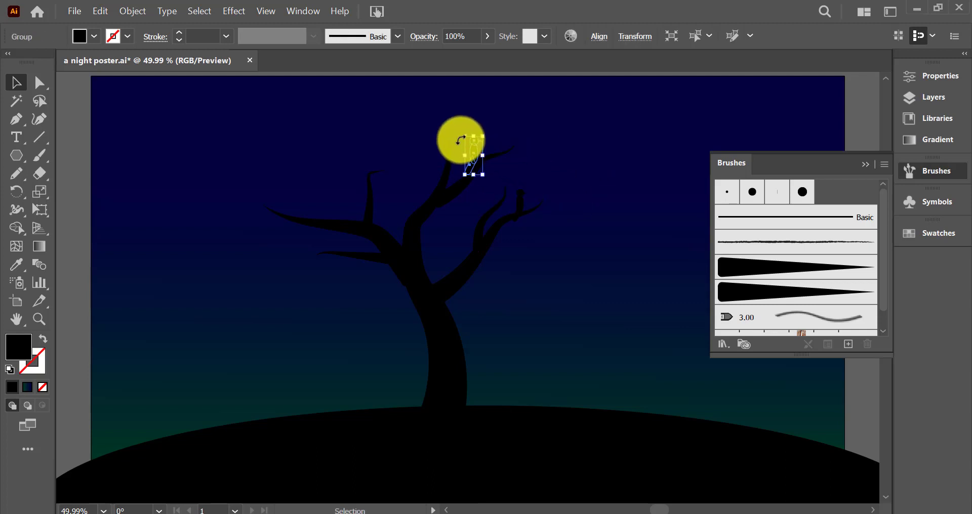
{"action": "key", "text": "ctrl+z"}
{"action": "key", "text": "ctrl+z"}
{"action": "key", "text": "ctrl+z"}
{"action": "key", "text": "ctrl+z"}
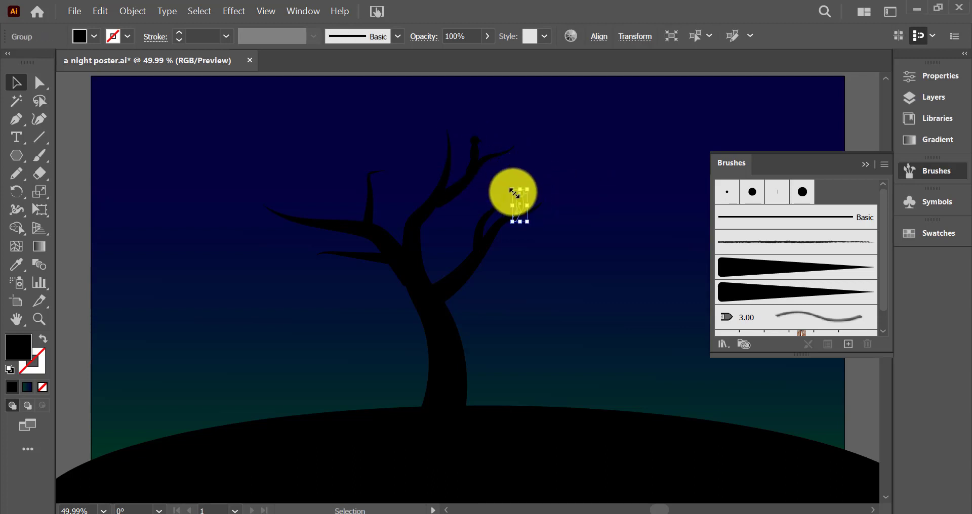
{"action": "left_click_drag", "start_coordinate": [512, 191], "coordinate": [505, 185]}
Draw a white-filled circle for the moon in the upper right sky.
{"action": "left_click_drag", "start_coordinate": [16, 155], "coordinate": [76, 195]}
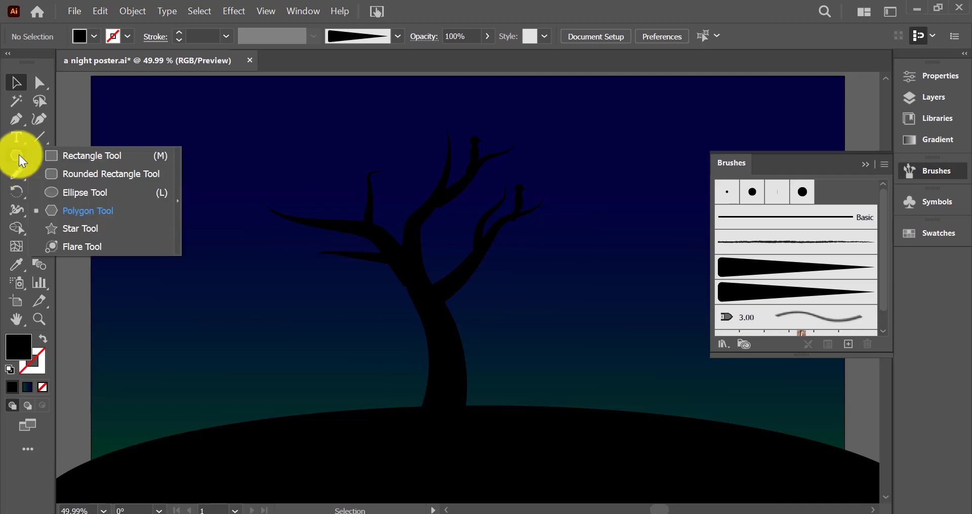
{"action": "left_click", "coordinate": [861, 167]}
{"action": "left_click_drag", "start_coordinate": [621, 188], "coordinate": [798, 264]}
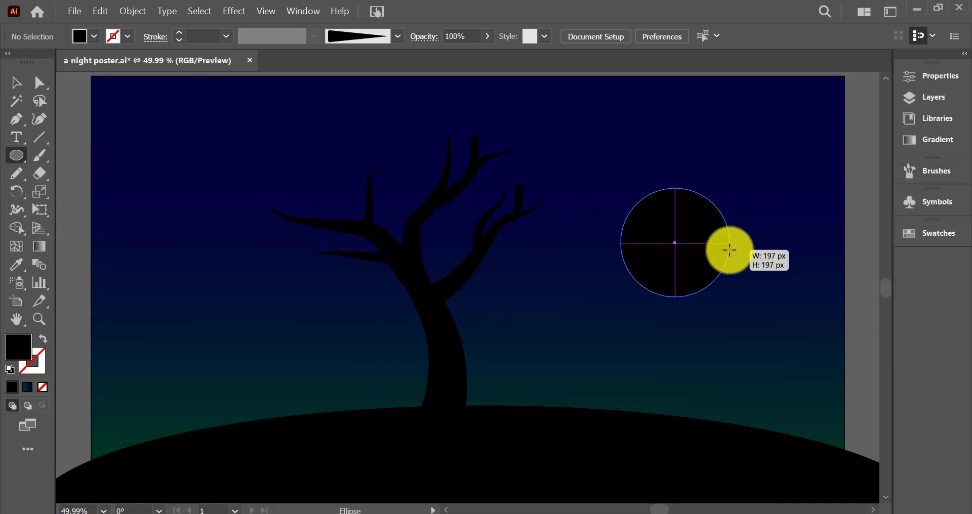
{"action": "left_click", "coordinate": [94, 37]}
{"action": "left_click", "coordinate": [26, 61]}
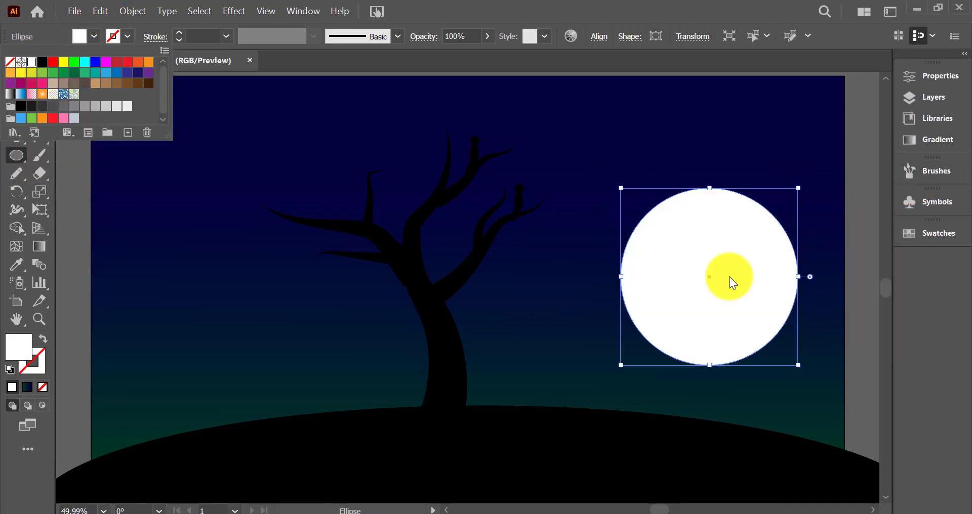
{"action": "left_click_drag", "start_coordinate": [705, 278], "coordinate": [715, 190]}
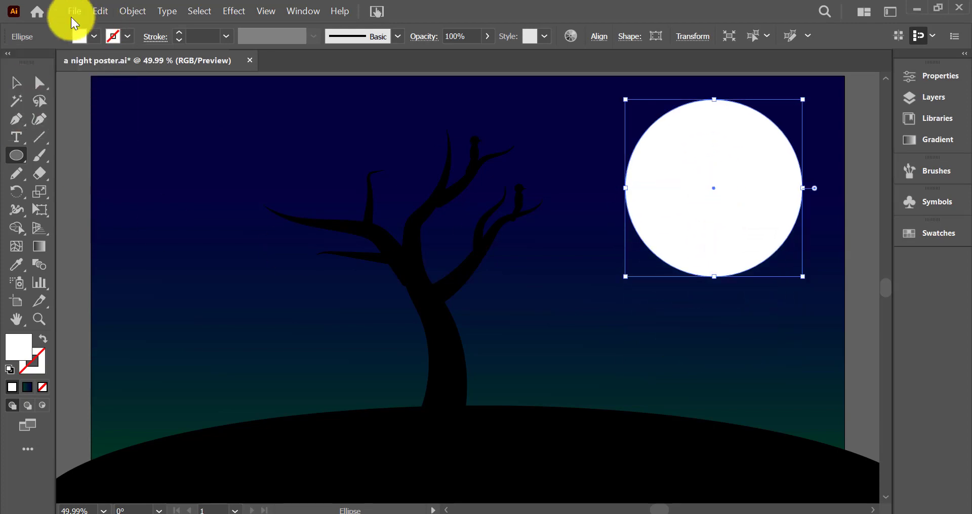
Offset the moon path outward by 15 px five times to create concentric rings.
{"action": "left_click", "coordinate": [132, 11]}
{"action": "left_click", "coordinate": [405, 405]}
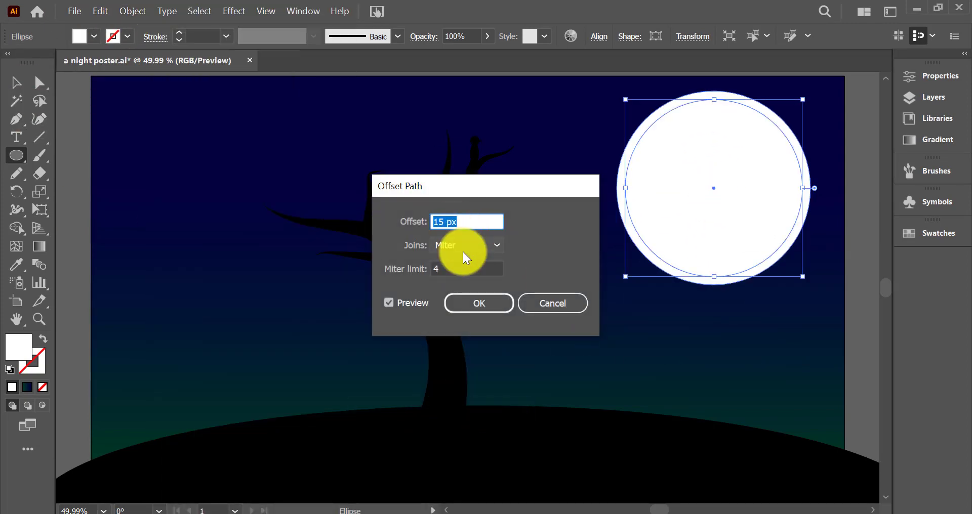
{"action": "left_click", "coordinate": [486, 302]}
{"action": "left_click", "coordinate": [130, 11]}
{"action": "mouse_move", "coordinate": [183, 354]}
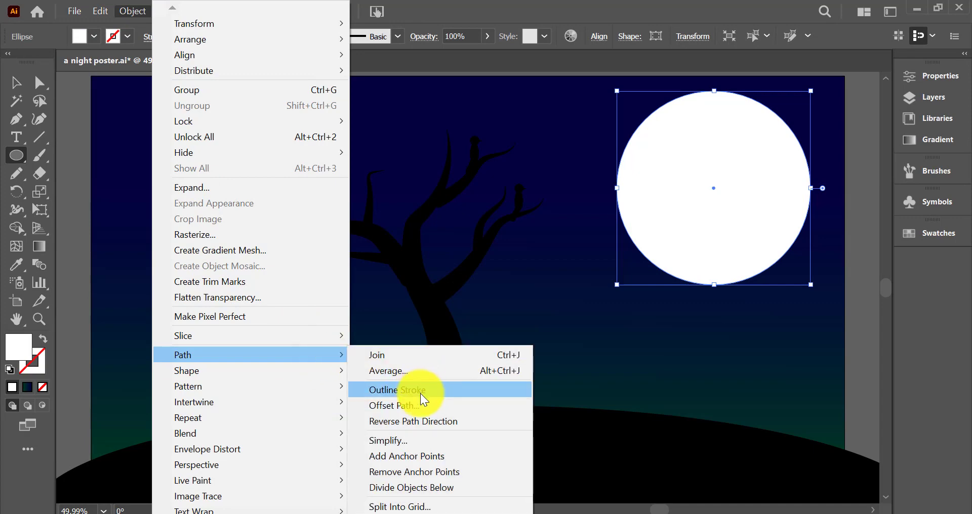
{"action": "left_click", "coordinate": [430, 406]}
{"action": "left_click", "coordinate": [480, 305]}
{"action": "left_click", "coordinate": [133, 11]}
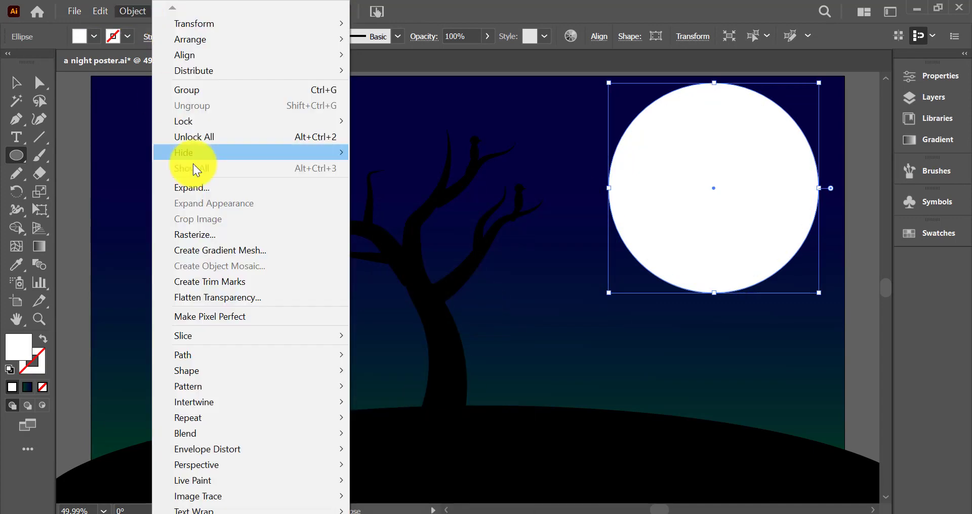
{"action": "left_click", "coordinate": [426, 410]}
{"action": "left_click", "coordinate": [481, 302]}
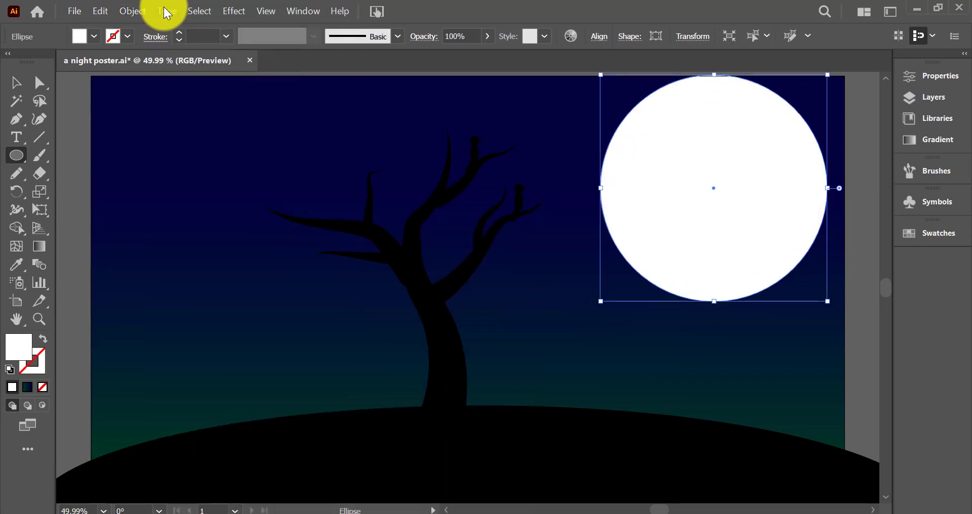
{"action": "left_click", "coordinate": [162, 11]}
{"action": "left_click", "coordinate": [426, 408]}
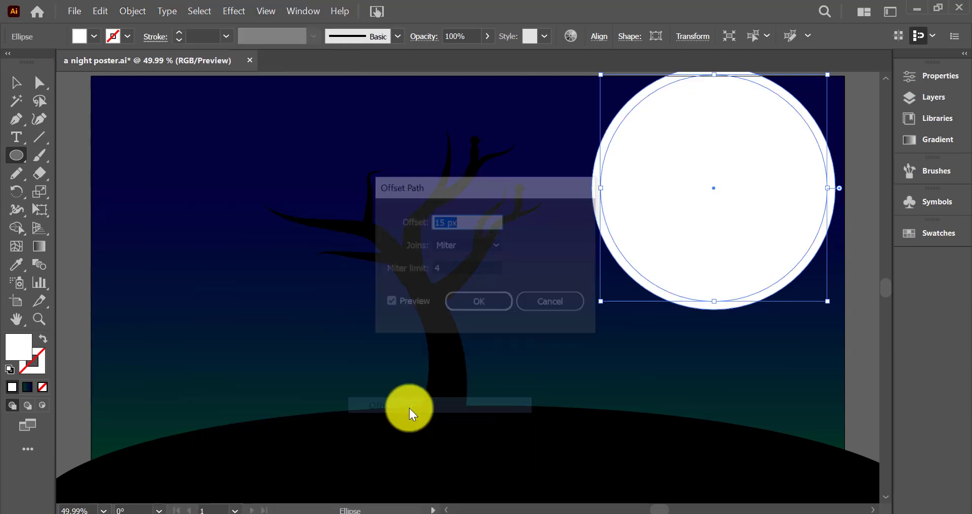
{"action": "left_click", "coordinate": [478, 301]}
{"action": "left_click", "coordinate": [133, 12]}
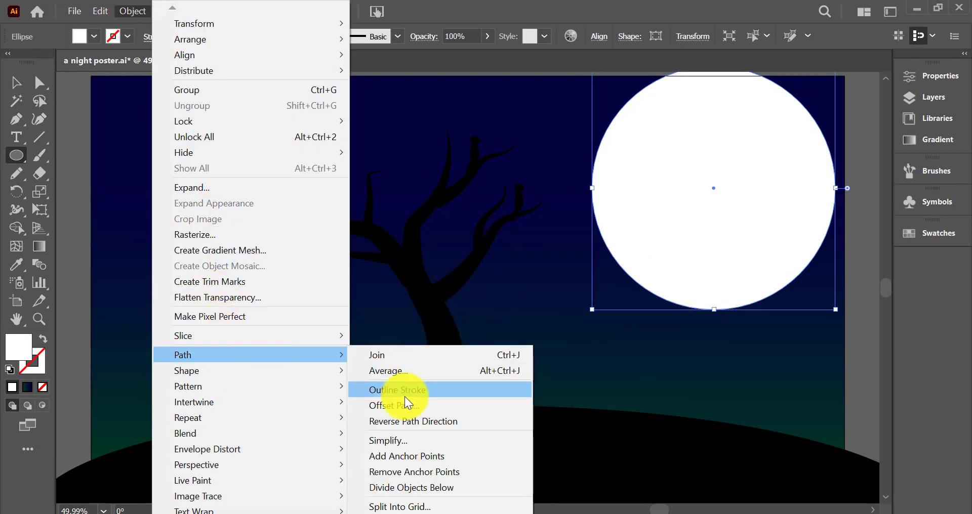
{"action": "left_click", "coordinate": [405, 408]}
{"action": "left_click", "coordinate": [500, 298]}
Set the outermost glow ring to 15% opacity.
{"action": "left_click", "coordinate": [16, 83]}
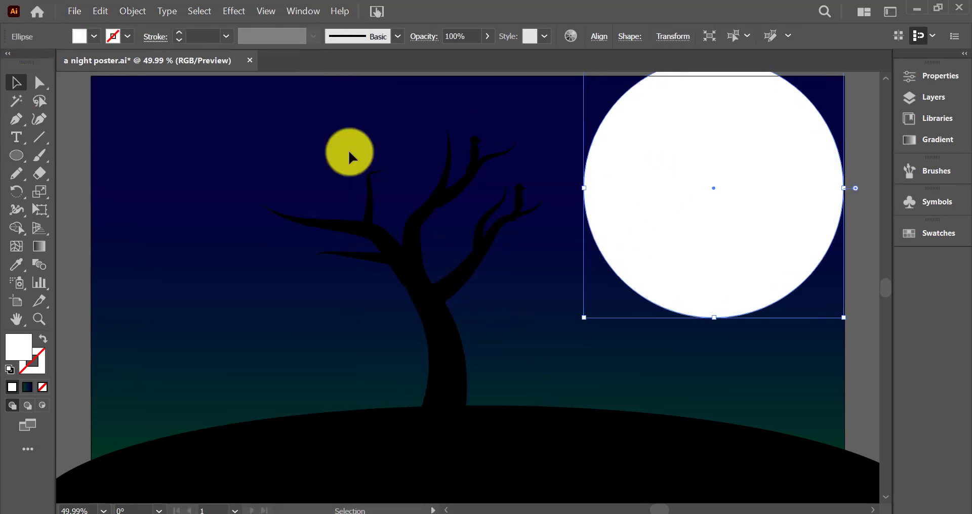
{"action": "type", "text": "1"}
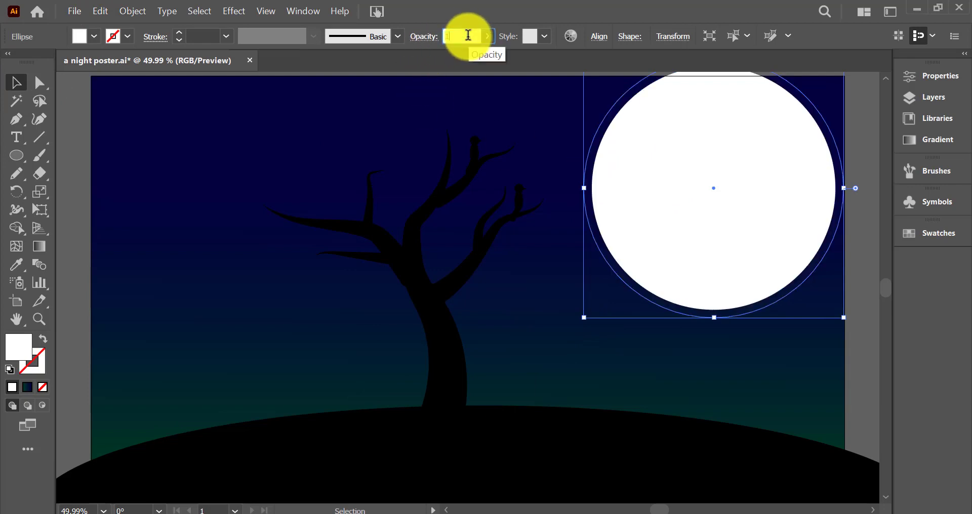
{"action": "type", "text": "00"}
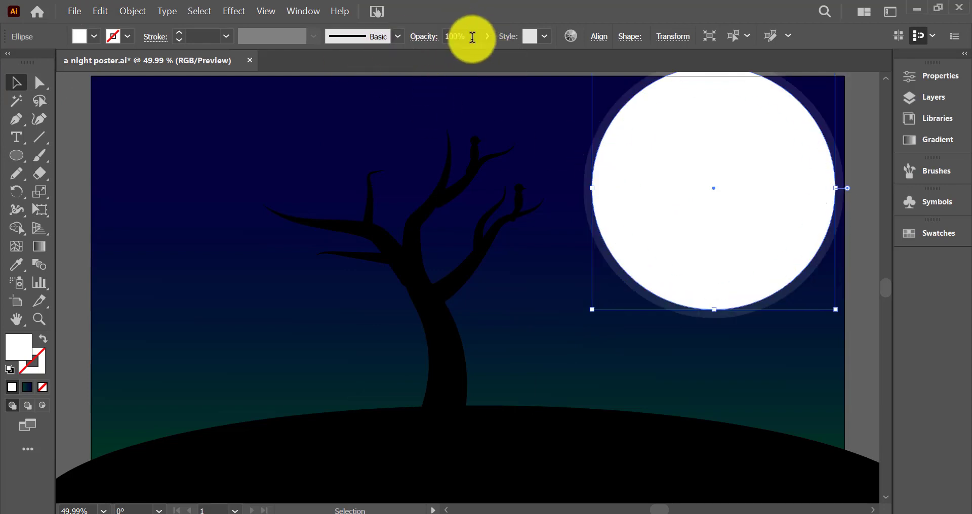
{"action": "type", "text": "15"}
{"action": "key", "text": "Return"}
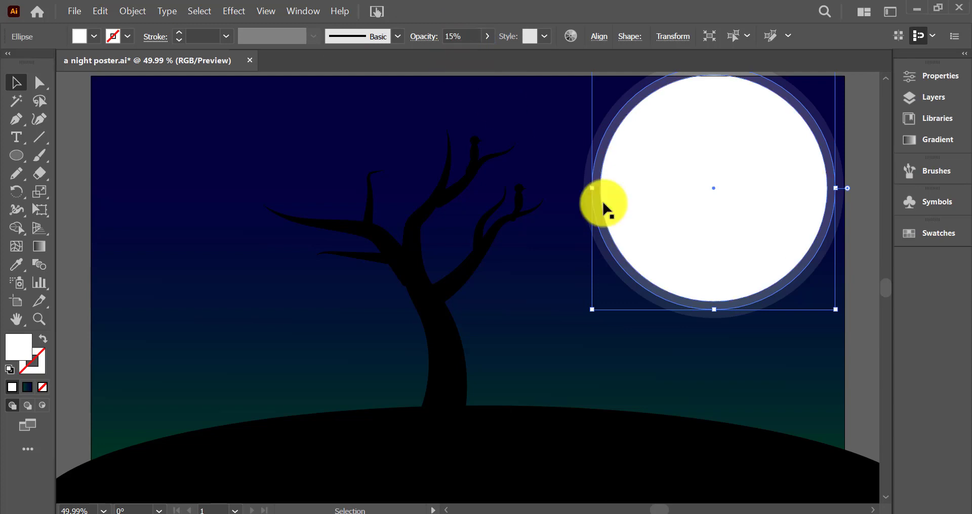
{"action": "key", "text": "ctrl+y"}
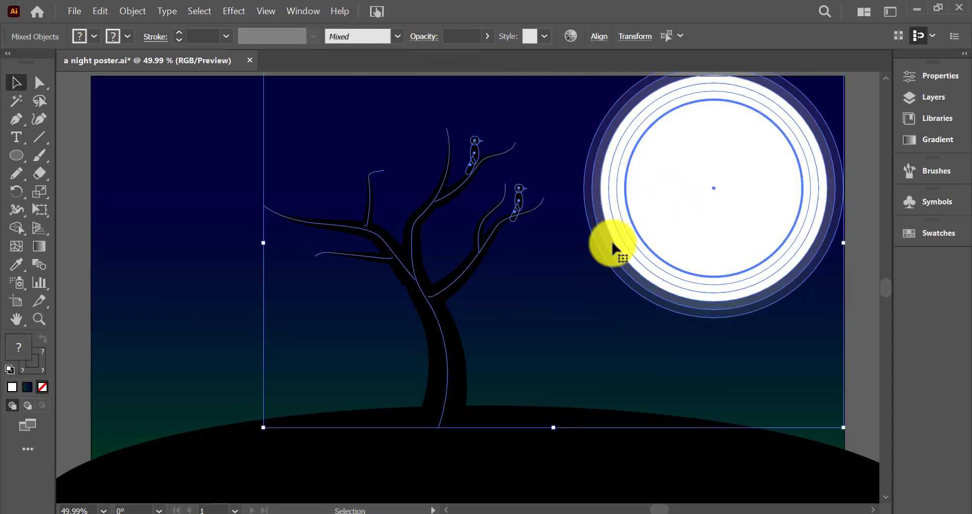
{"action": "left_click", "coordinate": [614, 249]}
{"action": "key", "text": "ctrl+y"}
Set the inner rings to 20%, 25%, 30% and 35% opacity.
{"action": "type", "text": "20"}
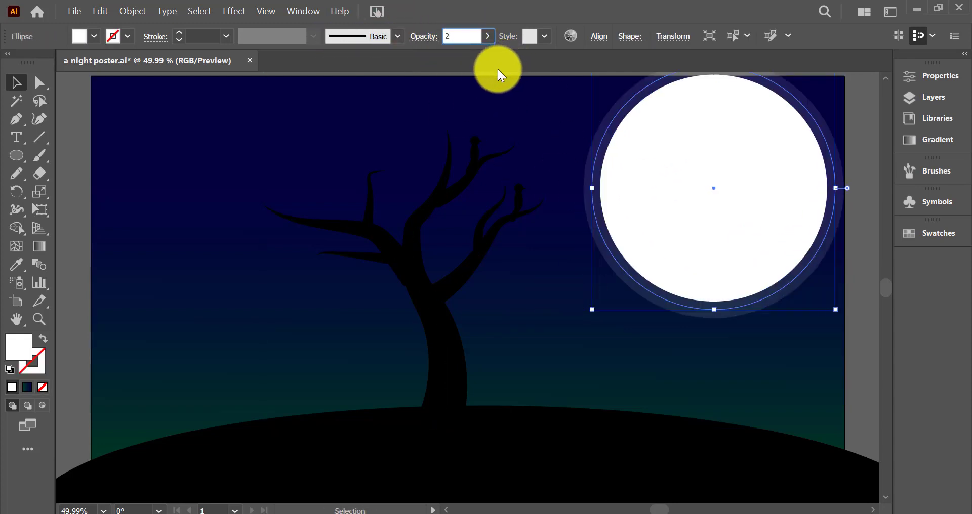
{"action": "key", "text": "Return"}
{"action": "left_click", "coordinate": [468, 37]}
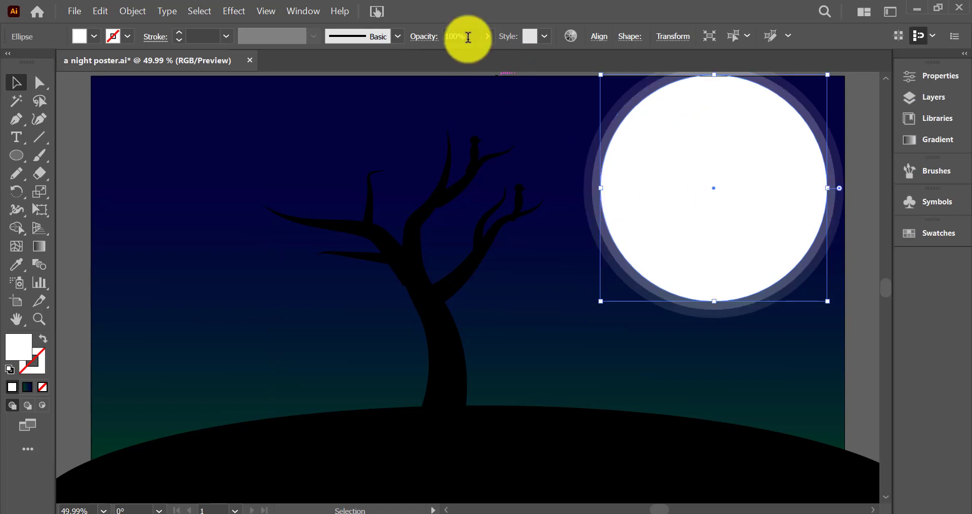
{"action": "type", "text": "25"}
{"action": "key", "text": "Return"}
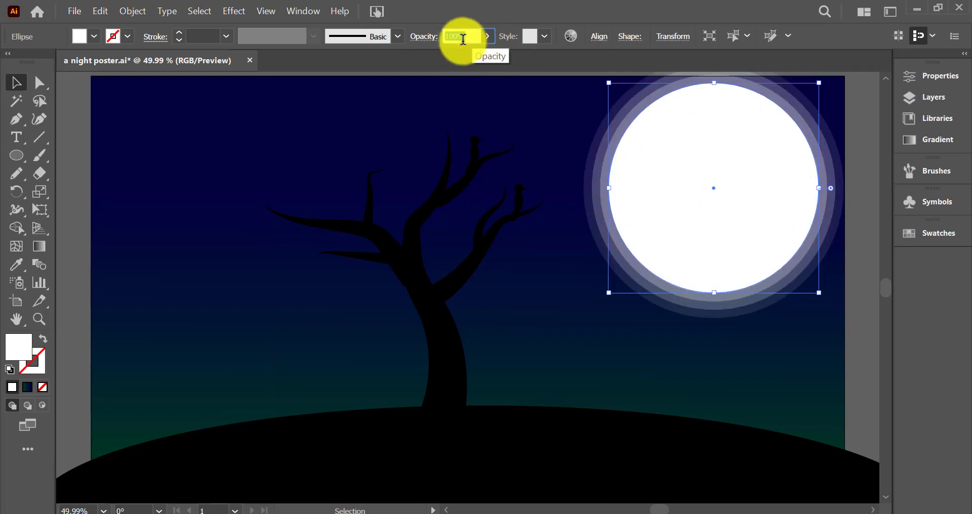
{"action": "type", "text": "30"}
{"action": "key", "text": "Return"}
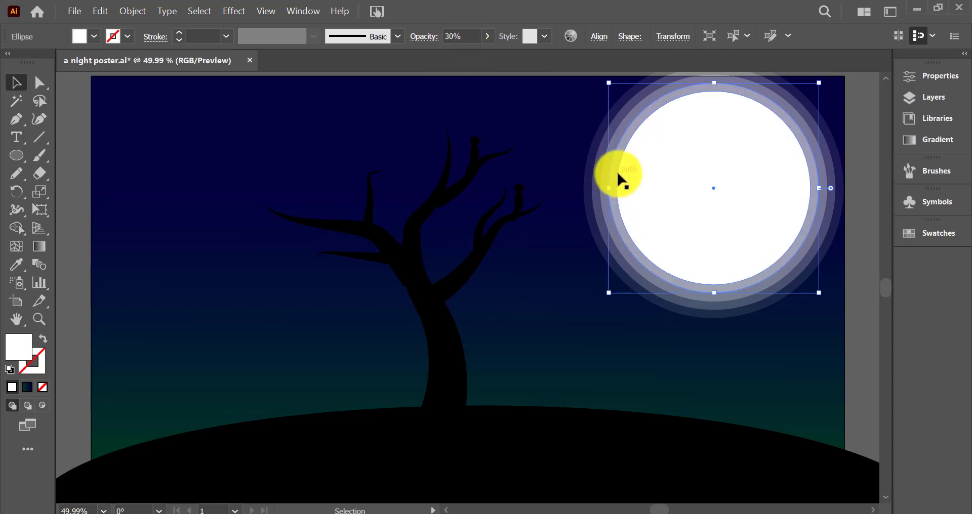
{"action": "type", "text": "35"}
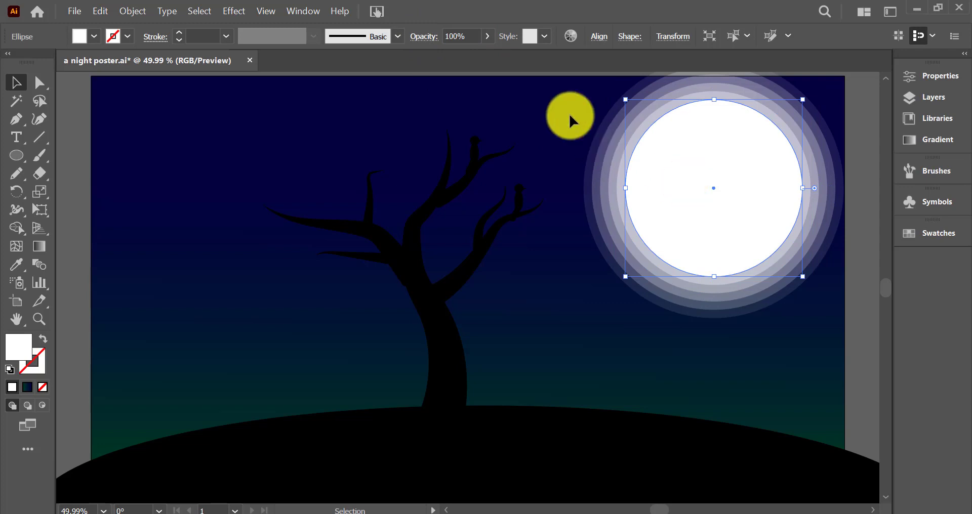
Scale the moon and glow rings down and move them toward the tree.
{"action": "mouse_move", "coordinate": [570, 120]}
{"action": "left_mouse_down"}
{"action": "mouse_move", "coordinate": [589, 306]}
{"action": "mouse_move", "coordinate": [676, 233]}
{"action": "left_mouse_up"}
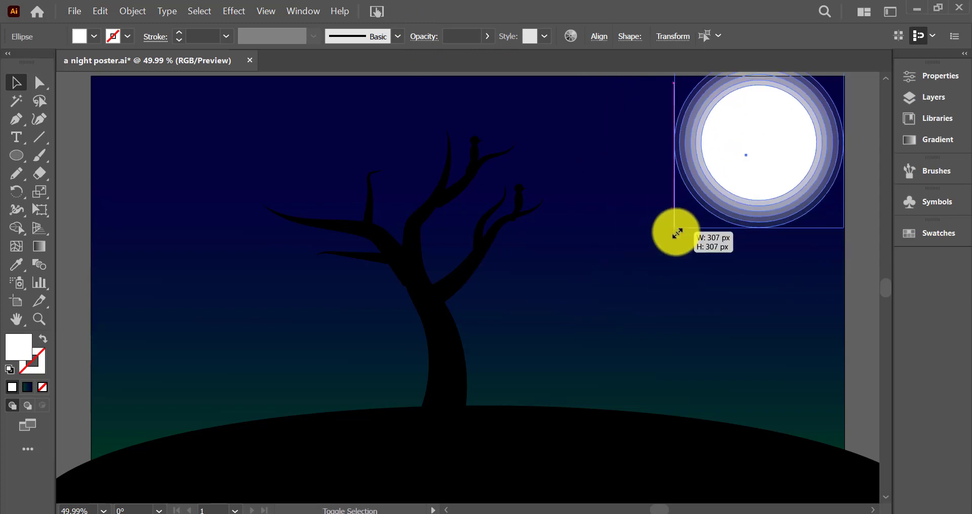
{"action": "left_click_drag", "start_coordinate": [737, 147], "coordinate": [557, 154]}
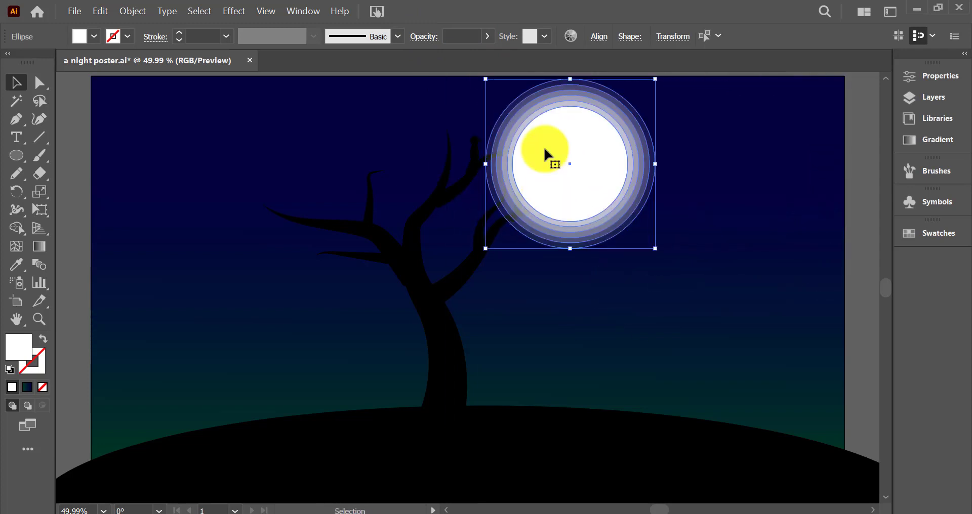
{"action": "right_click", "coordinate": [552, 140]}
{"action": "left_click", "coordinate": [746, 471]}
{"action": "left_click", "coordinate": [728, 227]}
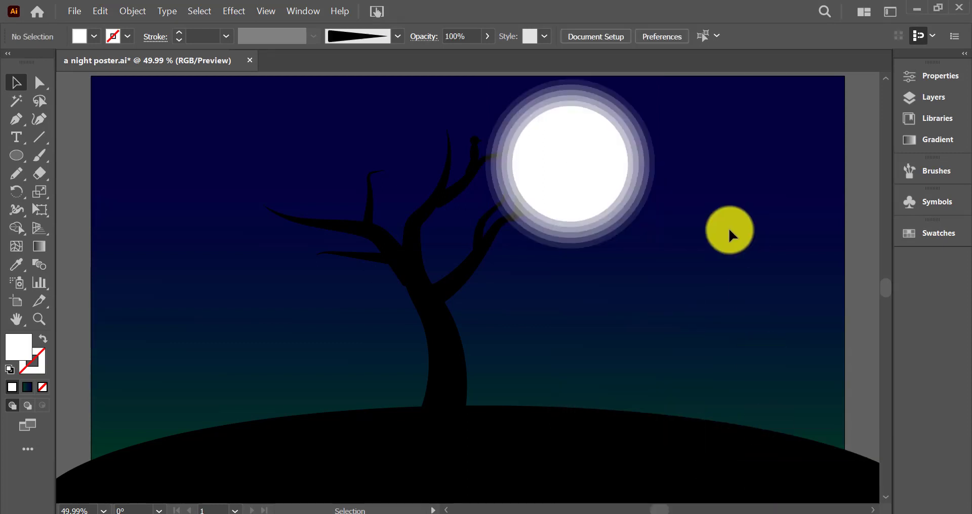
{"action": "left_click", "coordinate": [572, 172]}
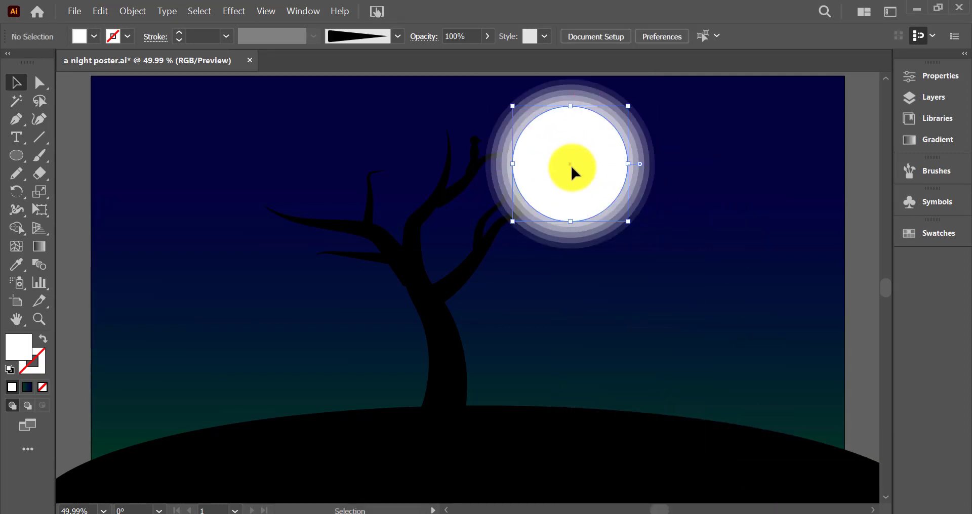
{"action": "left_click", "coordinate": [707, 165]}
{"action": "left_click", "coordinate": [594, 181]}
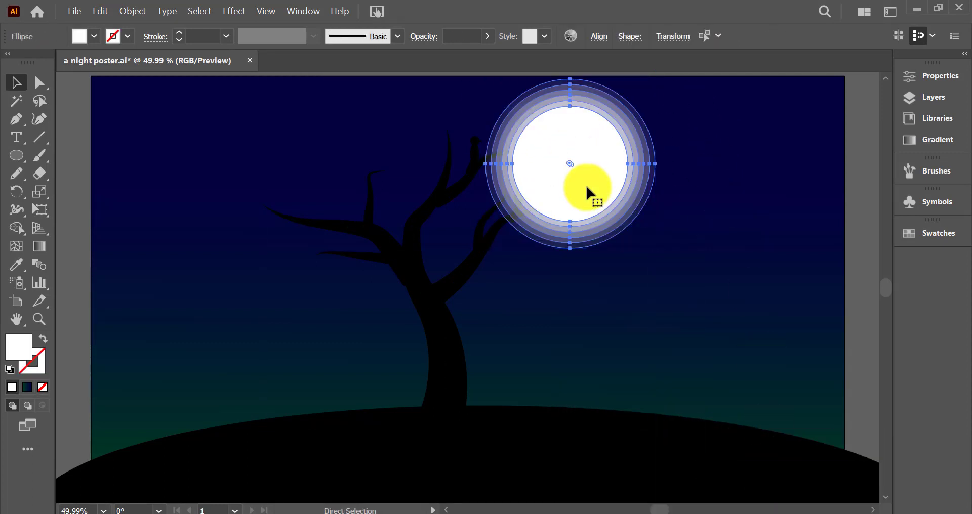
Arrange the moon group behind the tree and nudge it behind the upper-right branches.
{"action": "right_click", "coordinate": [610, 171]}
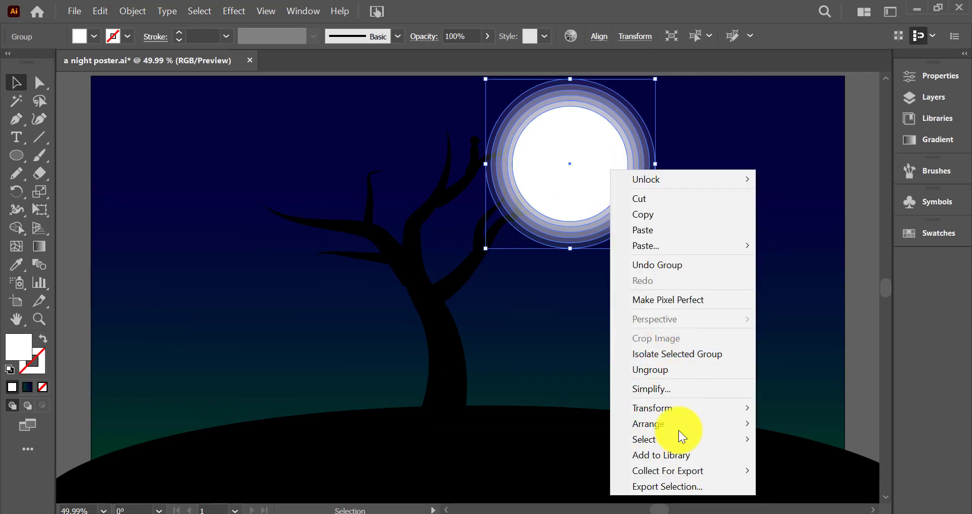
{"action": "mouse_move", "coordinate": [648, 424]}
{"action": "left_click", "coordinate": [807, 474]}
{"action": "right_click", "coordinate": [597, 191]}
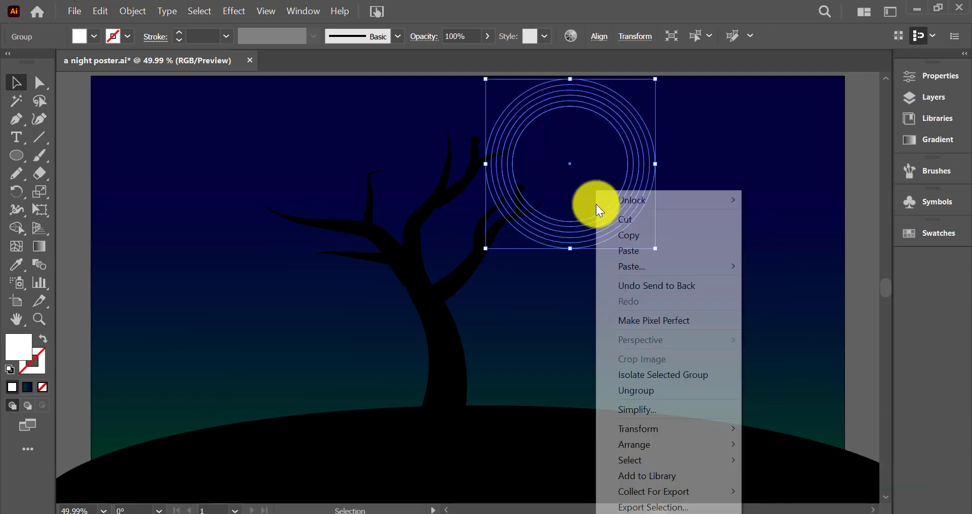
{"action": "left_click", "coordinate": [768, 459]}
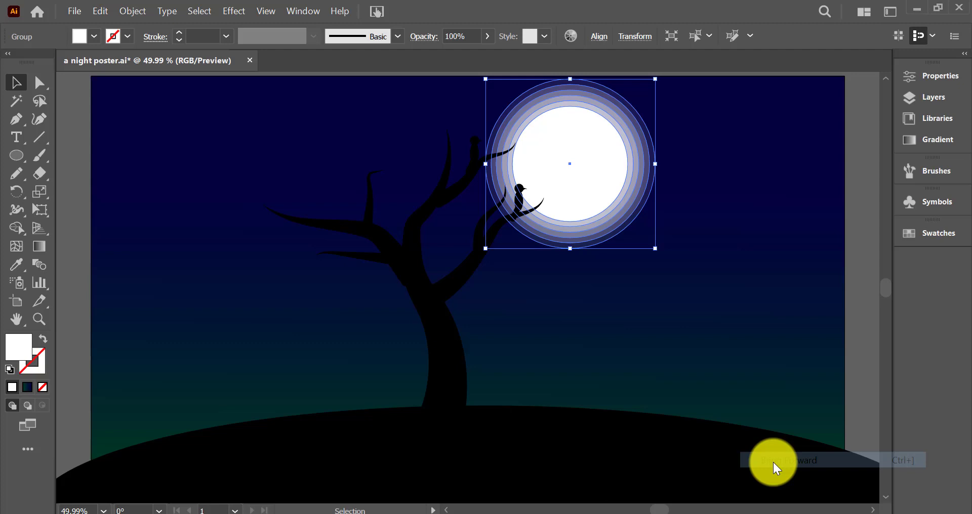
{"action": "left_click", "coordinate": [712, 213]}
{"action": "left_click_drag", "start_coordinate": [609, 183], "coordinate": [625, 172]}
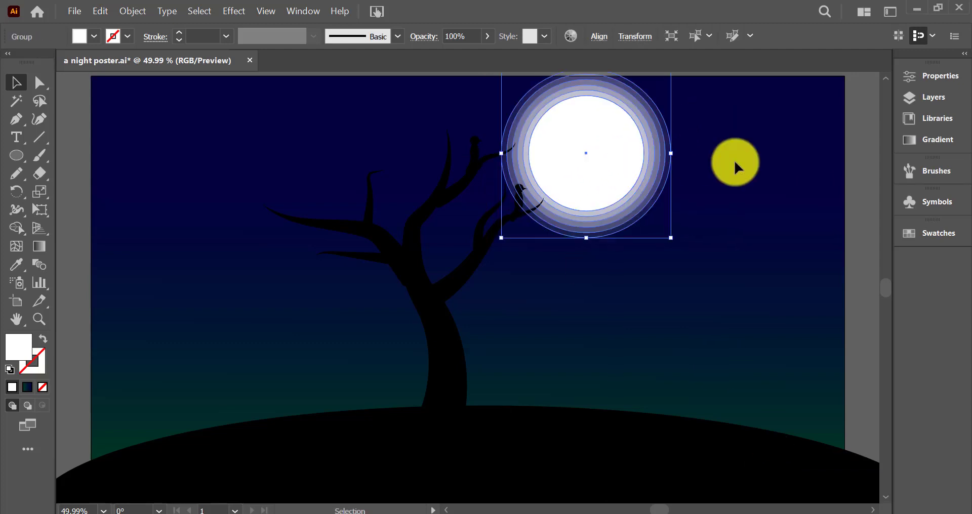
{"action": "left_click", "coordinate": [672, 262]}
{"action": "left_click", "coordinate": [20, 156]}
Draw a small dot and turn it into a new Scatter Brush.
{"action": "left_click_drag", "start_coordinate": [113, 182], "coordinate": [125, 194]}
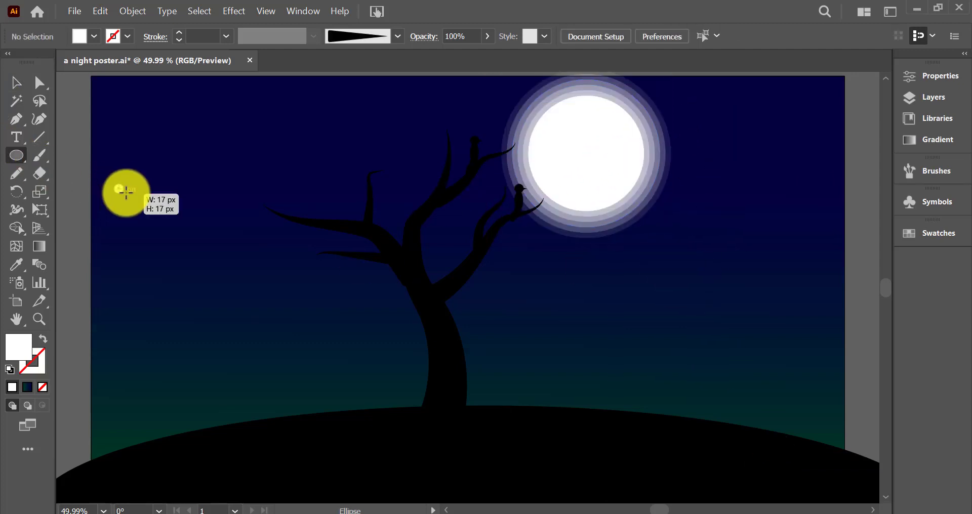
{"action": "left_click", "coordinate": [936, 170]}
{"action": "left_click", "coordinate": [848, 345]}
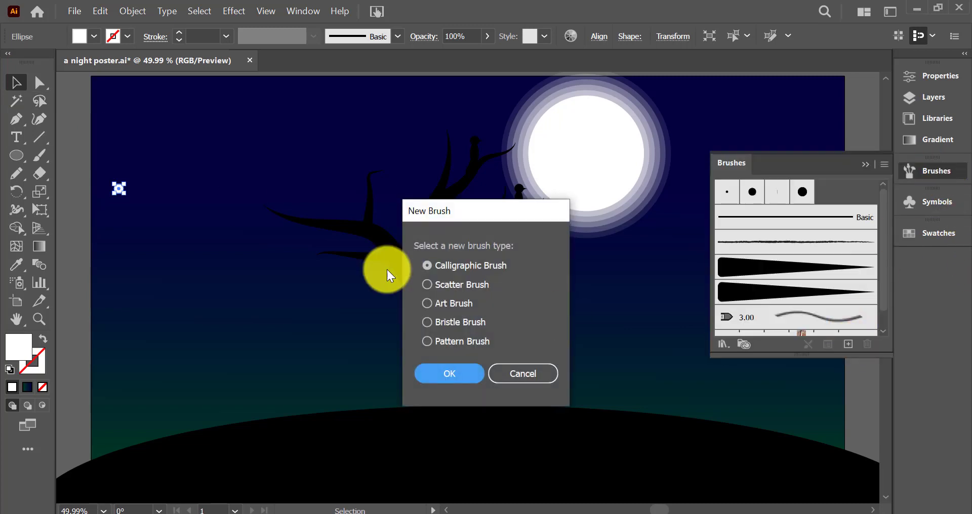
{"action": "left_click", "coordinate": [380, 284]}
{"action": "left_click", "coordinate": [447, 373]}
Give the scatter brush random size 10–100%, spacing 522% and Tints and Shades colorization.
{"action": "left_click", "coordinate": [364, 151]}
{"action": "left_click", "coordinate": [334, 182]}
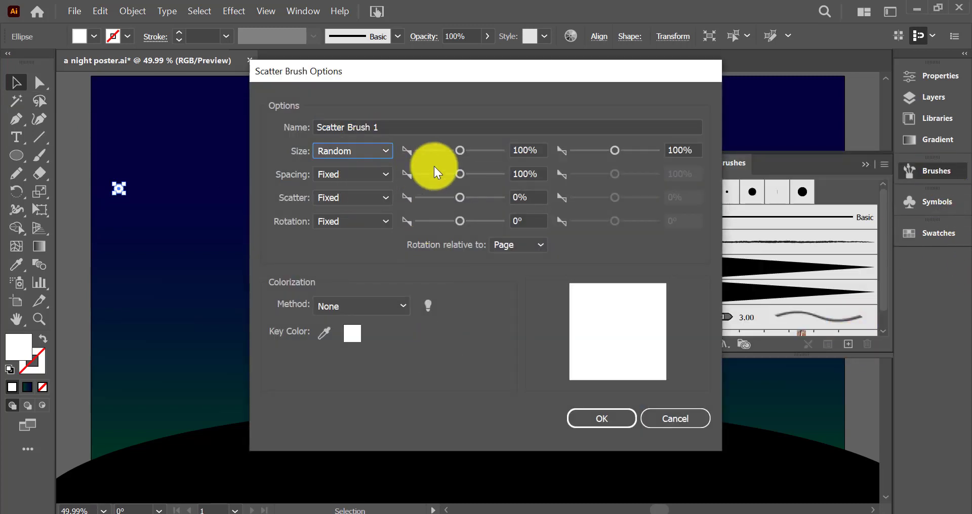
{"action": "left_click", "coordinate": [542, 152]}
{"action": "type", "text": "10"}
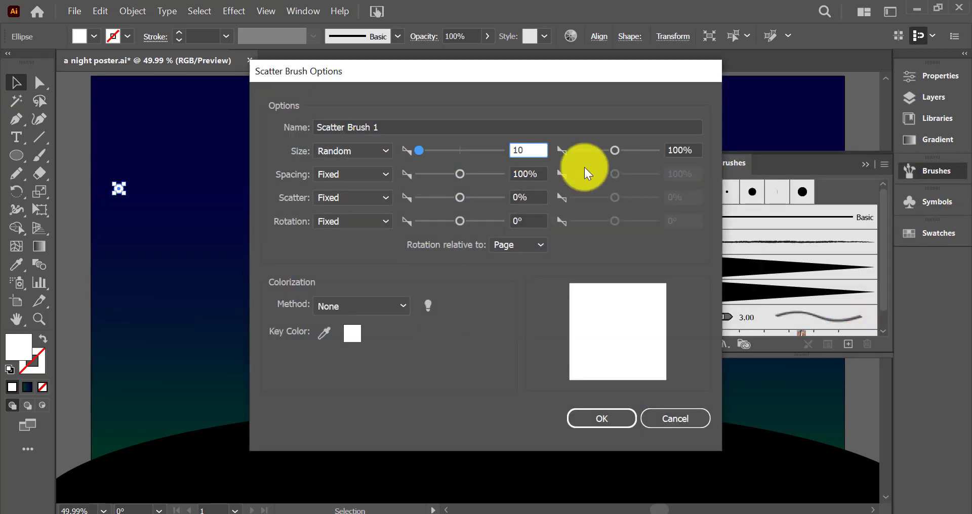
{"action": "left_click_drag", "start_coordinate": [459, 174], "coordinate": [470, 175]}
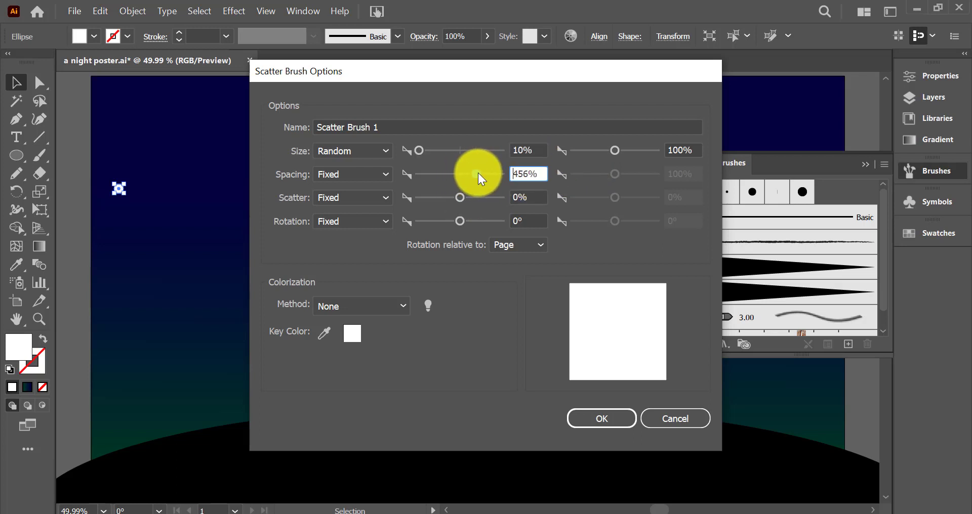
{"action": "left_click", "coordinate": [375, 305]}
{"action": "left_click", "coordinate": [379, 340]}
{"action": "left_click", "coordinate": [390, 307]}
{"action": "left_click", "coordinate": [385, 356]}
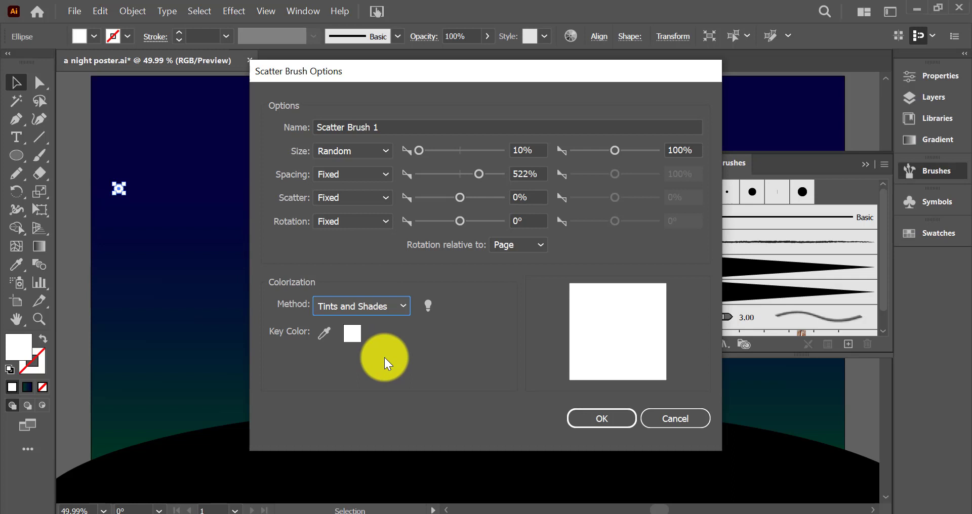
{"action": "left_click", "coordinate": [618, 418]}
{"action": "left_click", "coordinate": [39, 155]}
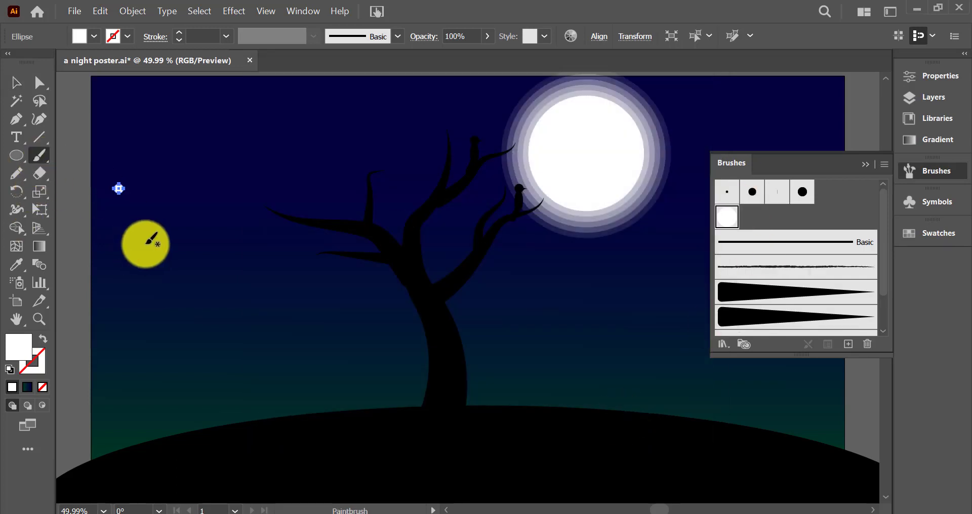
Paint several scatter-brush strokes across the sky around the tree and moon.
{"action": "left_click_drag", "start_coordinate": [152, 104], "coordinate": [237, 228]}
{"action": "left_click_drag", "start_coordinate": [276, 127], "coordinate": [135, 349]}
{"action": "left_click_drag", "start_coordinate": [375, 145], "coordinate": [273, 377]}
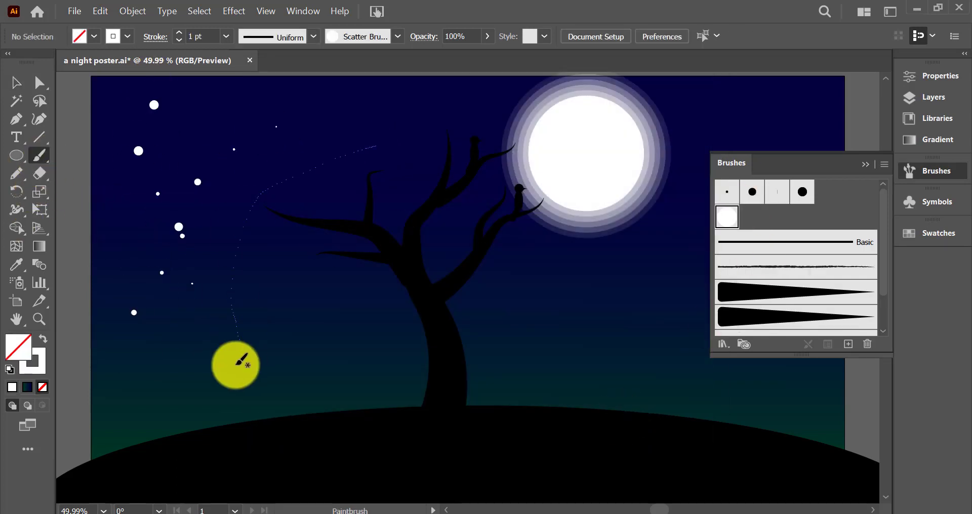
{"action": "left_click_drag", "start_coordinate": [295, 334], "coordinate": [452, 161]}
{"action": "left_click_drag", "start_coordinate": [243, 97], "coordinate": [498, 102]}
{"action": "left_click_drag", "start_coordinate": [528, 316], "coordinate": [775, 105]}
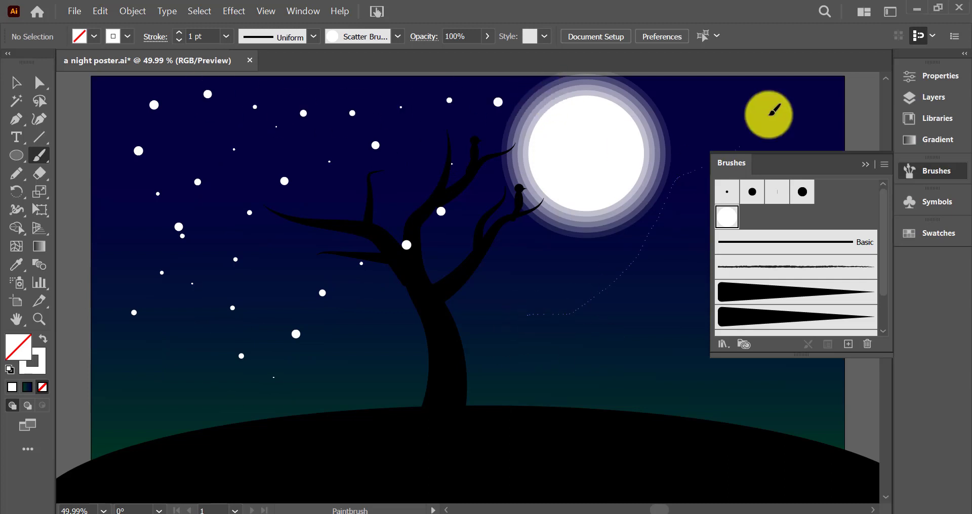
{"action": "left_click_drag", "start_coordinate": [681, 115], "coordinate": [707, 353]}
{"action": "left_click", "coordinate": [866, 157]}
{"action": "mouse_move", "coordinate": [808, 139]}
{"action": "left_mouse_down"}
{"action": "mouse_move", "coordinate": [716, 319]}
{"action": "mouse_move", "coordinate": [130, 374]}
{"action": "mouse_move", "coordinate": [616, 382]}
{"action": "mouse_move", "coordinate": [810, 364]}
{"action": "left_mouse_up"}
{"action": "left_click_drag", "start_coordinate": [288, 211], "coordinate": [434, 203]}
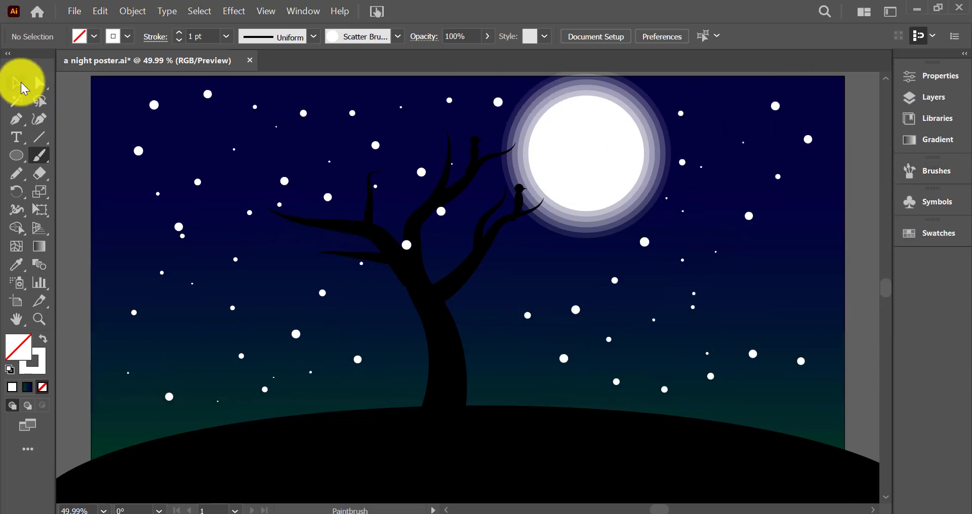
Draw a circle in the upper-left sky and reshape it into a thin pointed streak.
{"action": "left_click", "coordinate": [21, 154]}
{"action": "left_click_drag", "start_coordinate": [94, 205], "coordinate": [153, 252]}
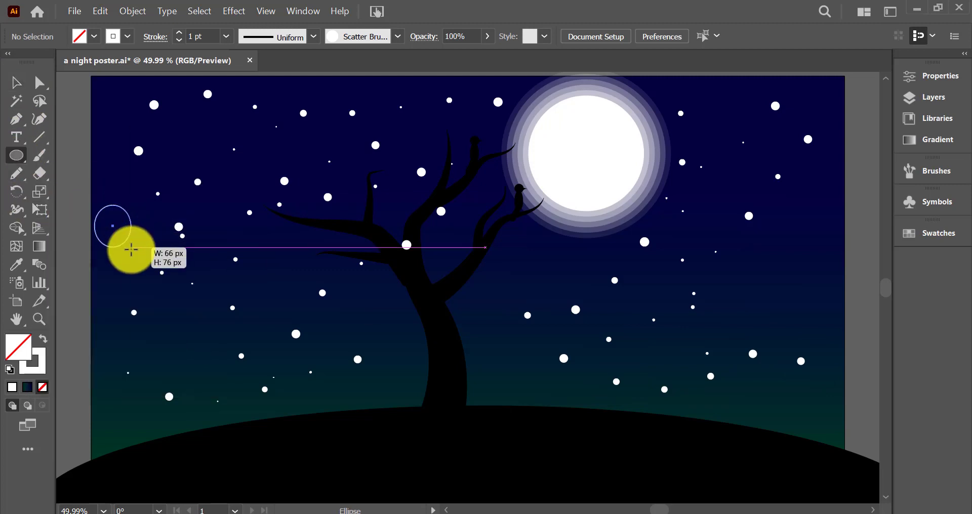
{"action": "left_click", "coordinate": [15, 82]}
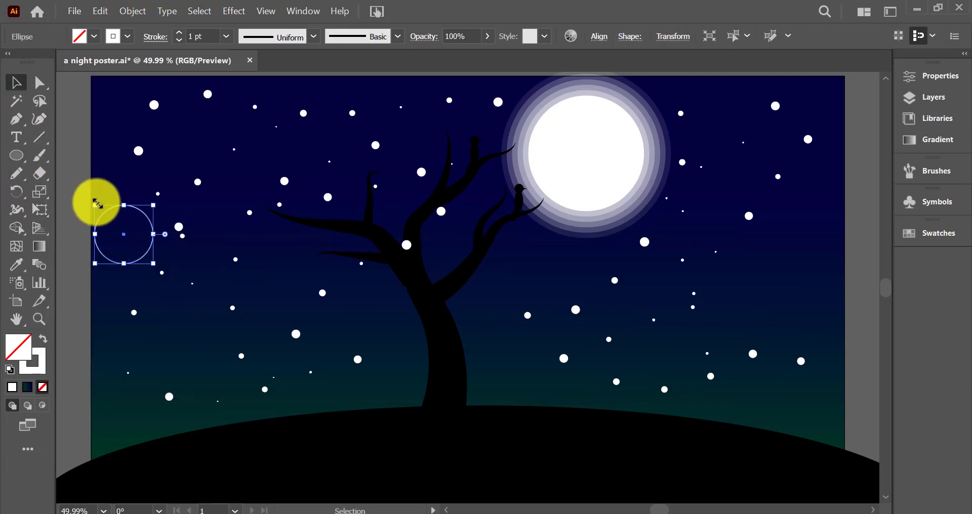
{"action": "mouse_move", "coordinate": [94, 205]}
{"action": "left_mouse_down"}
{"action": "mouse_move", "coordinate": [161, 258]}
{"action": "mouse_move", "coordinate": [249, 243]}
{"action": "left_mouse_up"}
{"action": "left_click", "coordinate": [39, 82]}
{"action": "left_click_drag", "start_coordinate": [16, 120], "coordinate": [101, 173]}
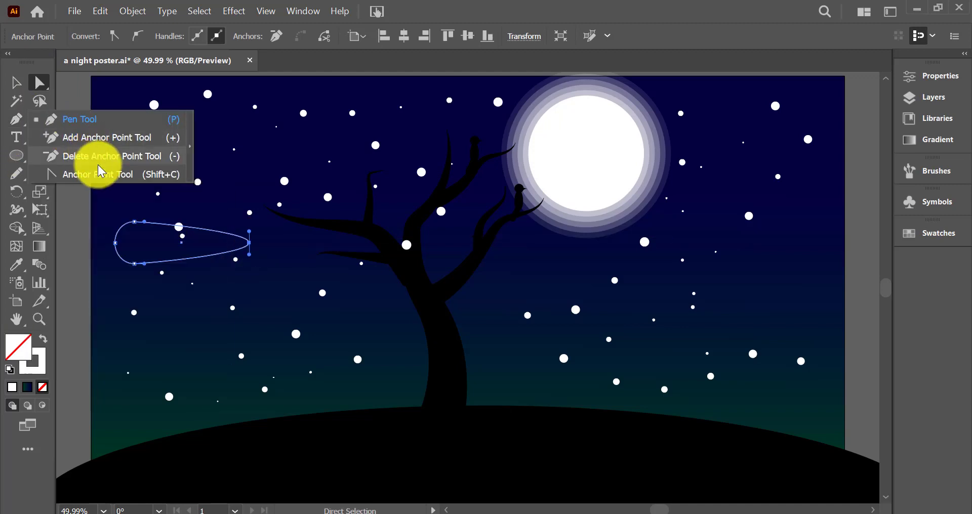
{"action": "left_click", "coordinate": [249, 242]}
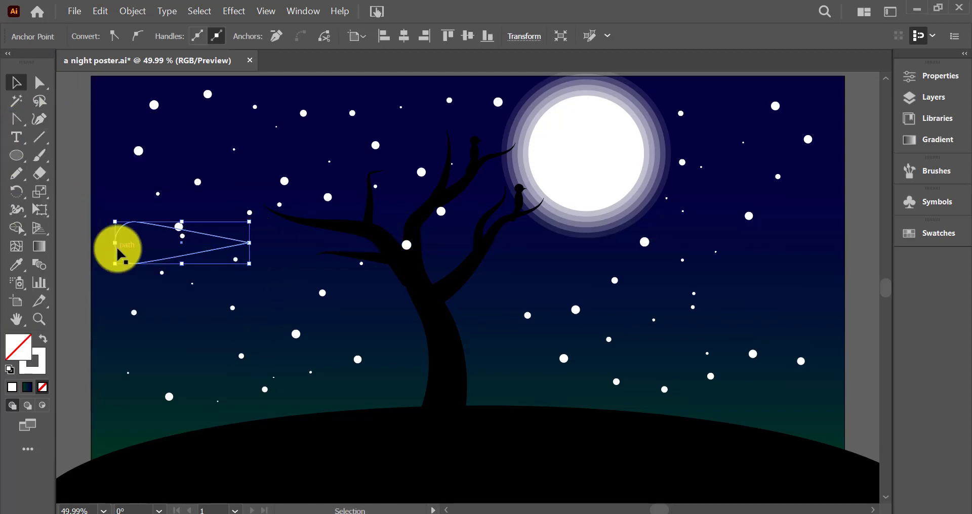
{"action": "left_click_drag", "start_coordinate": [115, 243], "coordinate": [72, 253]}
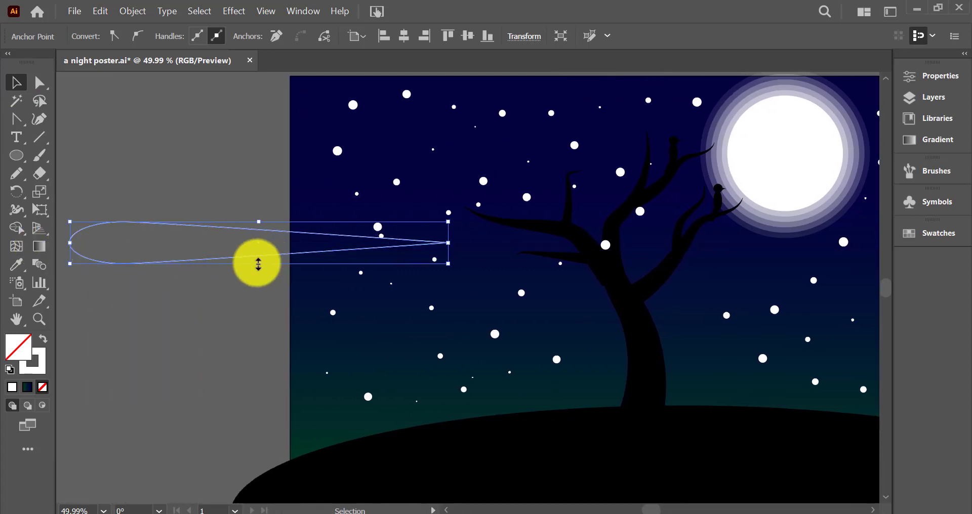
{"action": "mouse_move", "coordinate": [256, 263]}
{"action": "left_mouse_down"}
{"action": "mouse_move", "coordinate": [257, 238]}
{"action": "mouse_move", "coordinate": [243, 224]}
{"action": "left_mouse_up"}
Fill the streak white, shorten it, and set it to 50% opacity.
{"action": "left_click", "coordinate": [44, 339]}
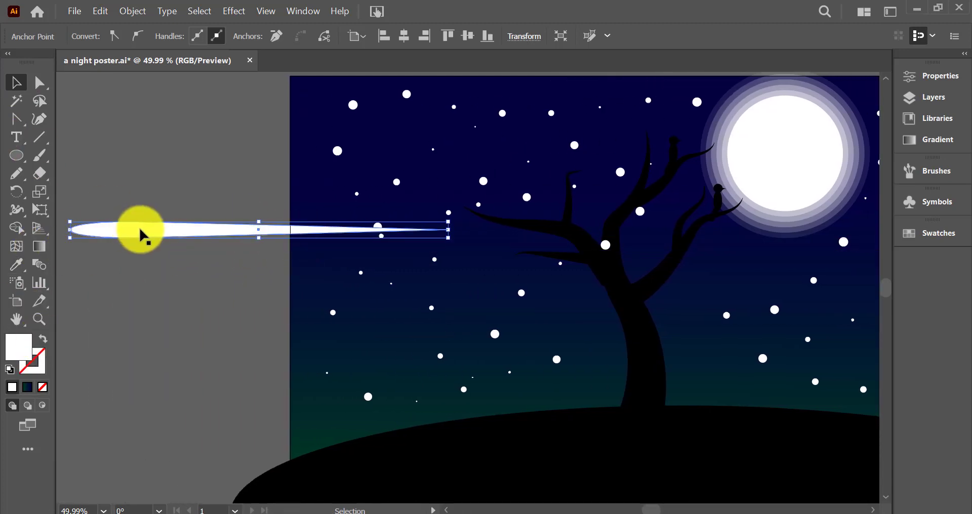
{"action": "left_click_drag", "start_coordinate": [70, 233], "coordinate": [91, 233]}
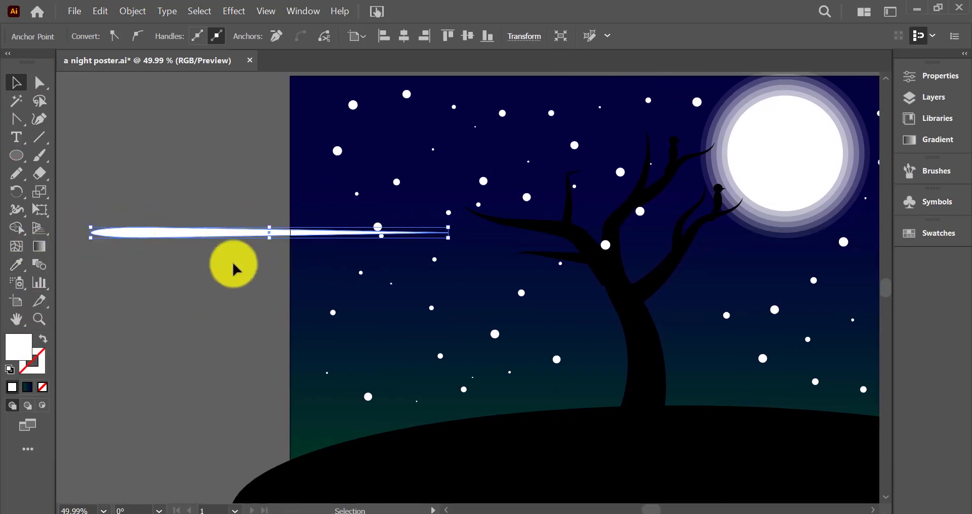
{"action": "scroll", "coordinate": [234, 268], "scroll_direction": "right", "scroll_amount": 5}
{"action": "mouse_move", "coordinate": [157, 239]}
{"action": "left_mouse_down"}
{"action": "mouse_move", "coordinate": [373, 278]}
{"action": "mouse_move", "coordinate": [614, 278]}
{"action": "mouse_move", "coordinate": [240, 185]}
{"action": "left_mouse_up"}
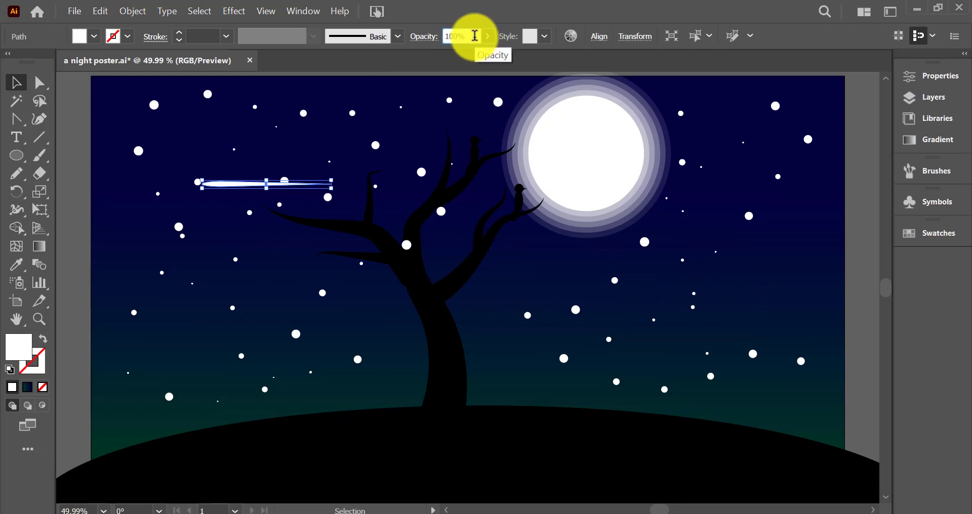
{"action": "type", "text": "50"}
{"action": "left_click", "coordinate": [275, 194]}
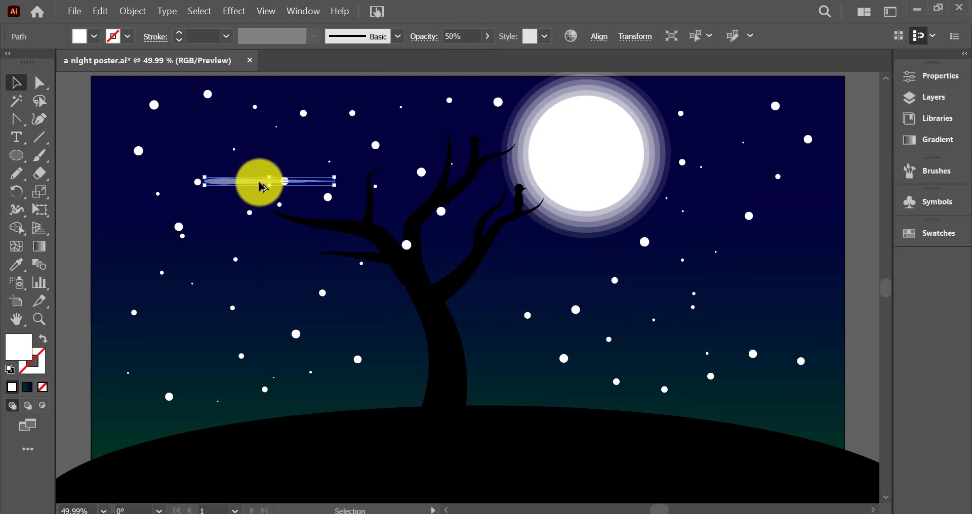
Duplicate the streak right of the moon and tilt both streaks diagonally.
{"action": "mouse_move", "coordinate": [255, 186]}
{"action": "left_mouse_down"}
{"action": "mouse_move", "coordinate": [745, 167]}
{"action": "mouse_move", "coordinate": [746, 179]}
{"action": "left_mouse_up"}
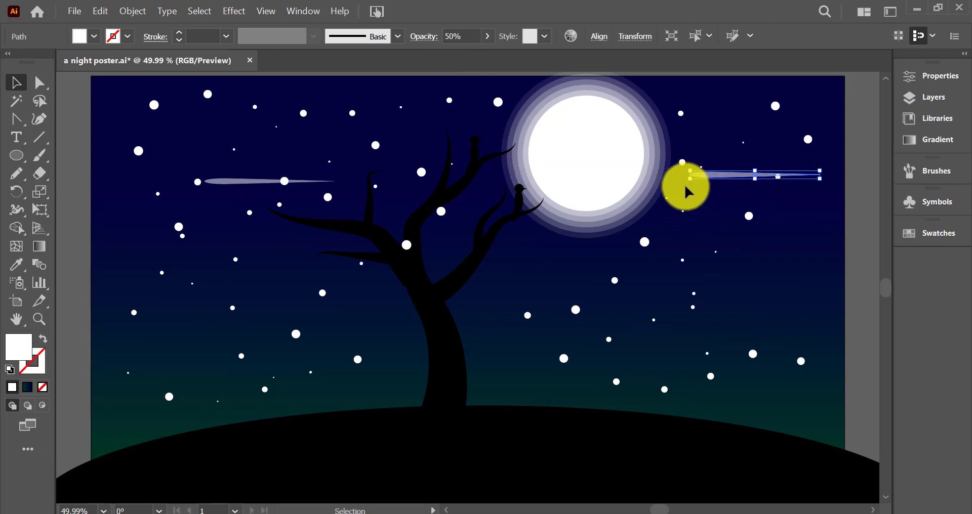
{"action": "left_click_drag", "start_coordinate": [686, 181], "coordinate": [690, 204]}
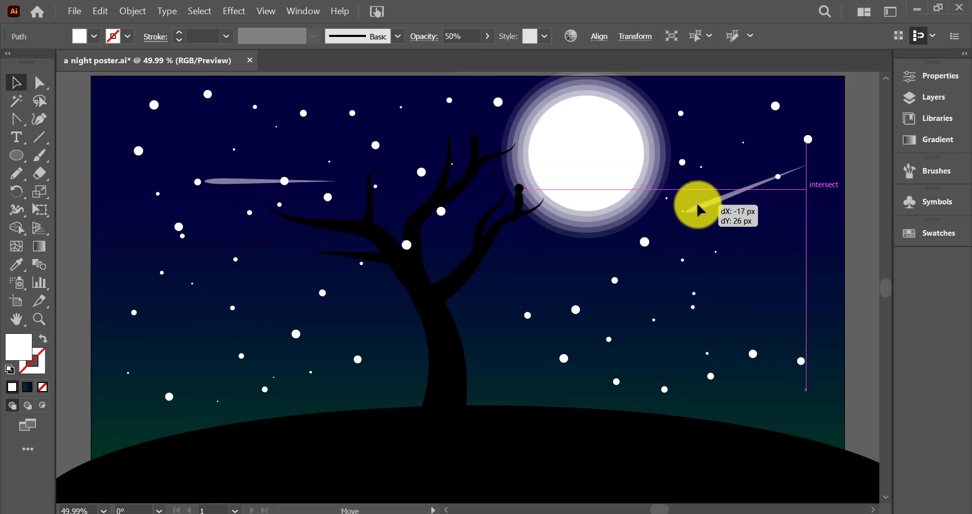
{"action": "left_click", "coordinate": [494, 288]}
{"action": "left_click", "coordinate": [246, 182]}
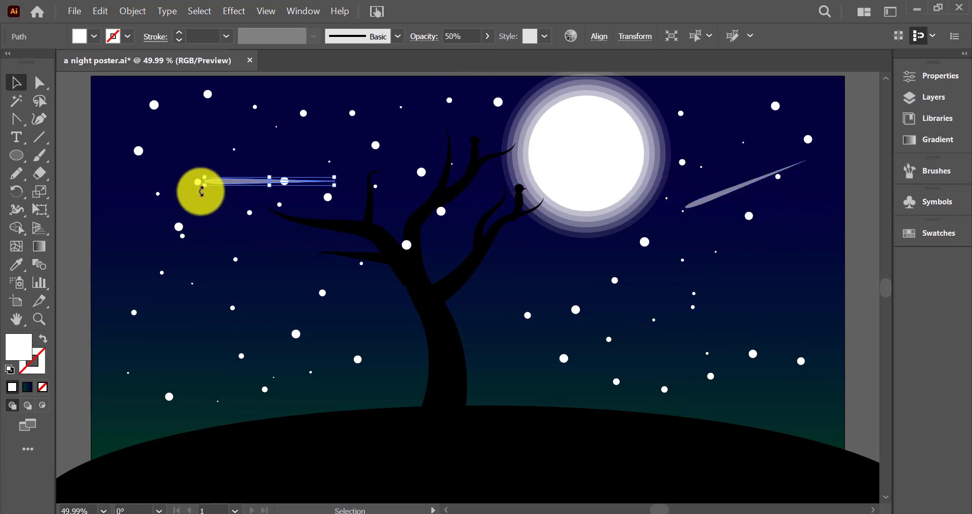
{"action": "left_click_drag", "start_coordinate": [201, 191], "coordinate": [215, 201]}
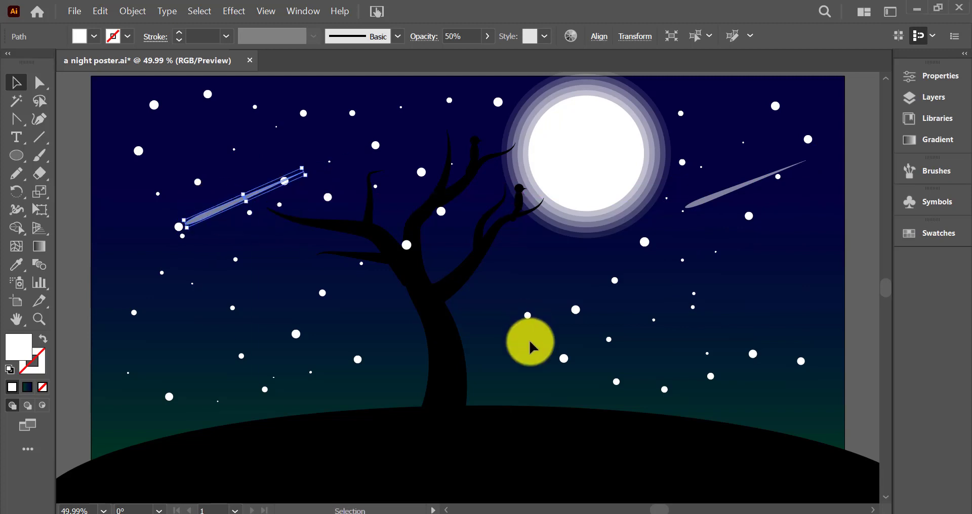
Place Trees 1 and Grass 3 symbols from the Nature library beside the artboard.
{"action": "left_click", "coordinate": [944, 212]}
{"action": "left_click", "coordinate": [724, 375]}
{"action": "left_click", "coordinate": [759, 371]}
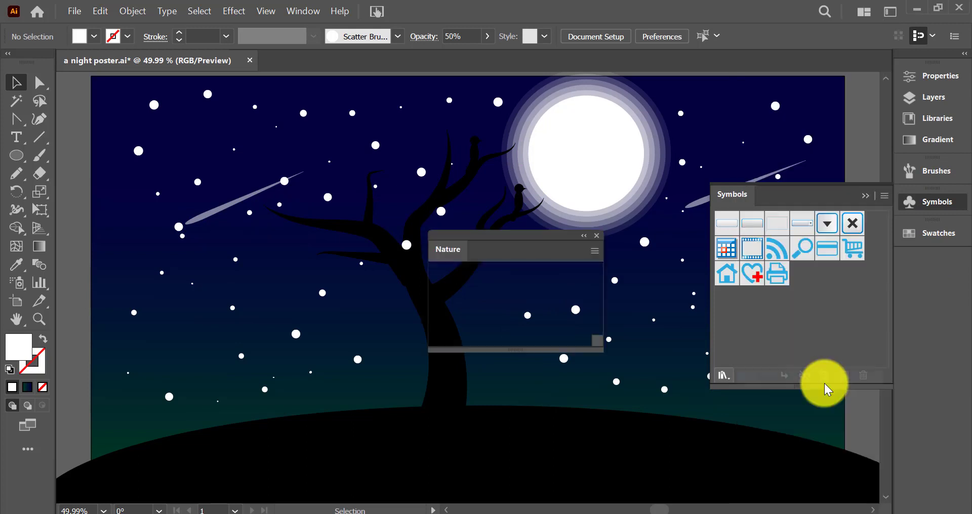
{"action": "scroll", "coordinate": [514, 318], "scroll_direction": "down", "scroll_amount": 5}
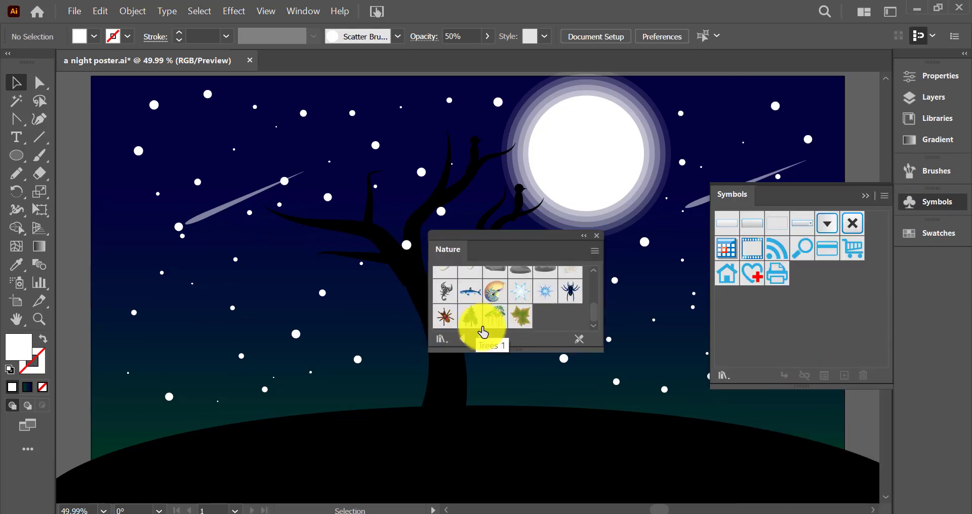
{"action": "key", "text": "ctrl+minus"}
{"action": "key", "text": "ctrl+minus"}
{"action": "left_click_drag", "start_coordinate": [672, 321], "coordinate": [672, 320]}
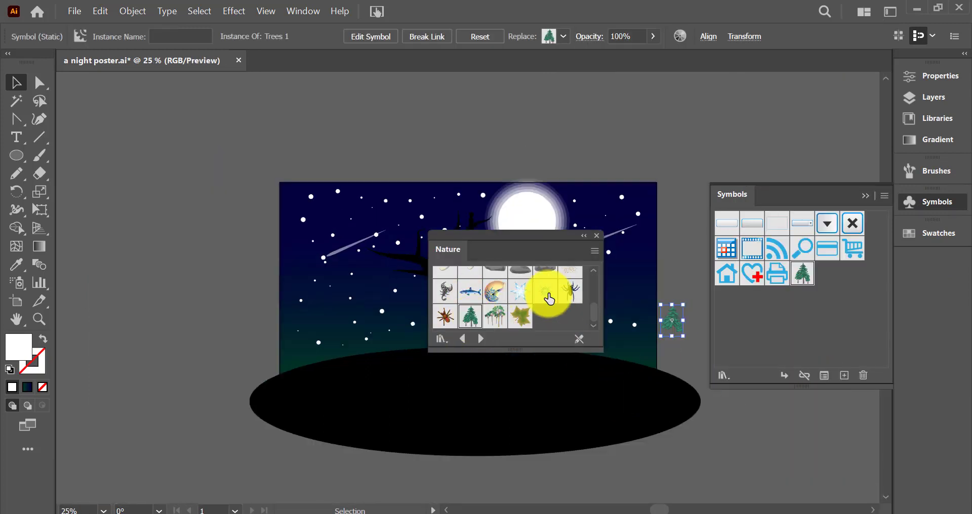
{"action": "scroll", "coordinate": [590, 313], "scroll_direction": "up", "scroll_amount": 3}
{"action": "left_click_drag", "start_coordinate": [520, 290], "coordinate": [672, 349]}
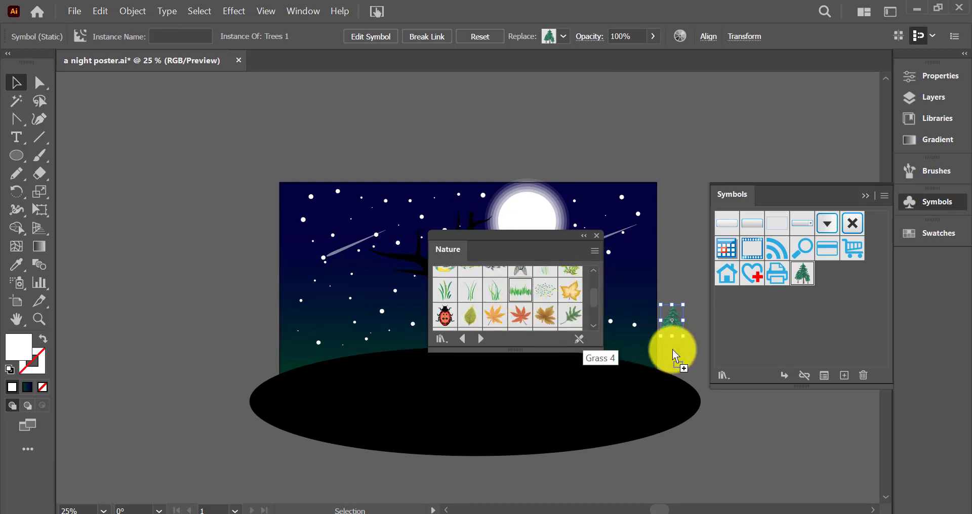
{"action": "left_click", "coordinate": [597, 236]}
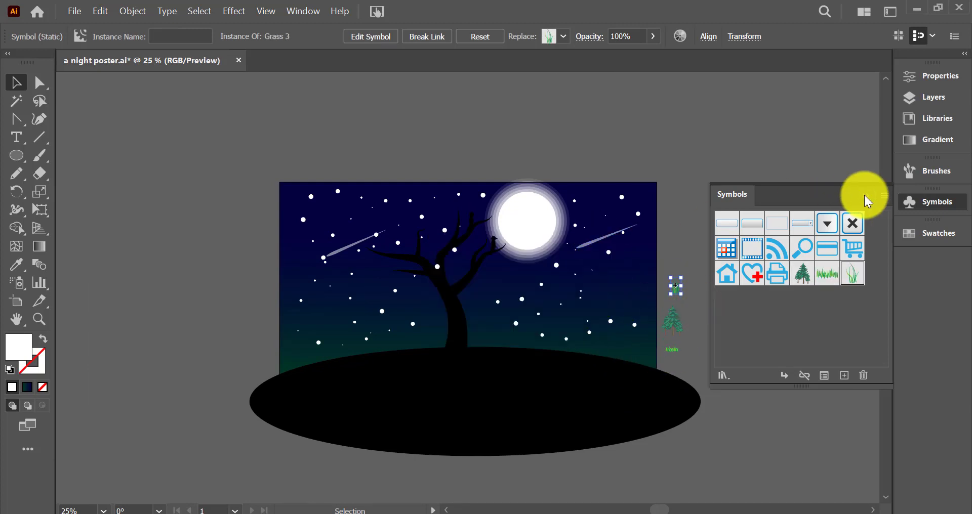
{"action": "left_click", "coordinate": [865, 195]}
{"action": "key", "text": "ctrl+plus"}
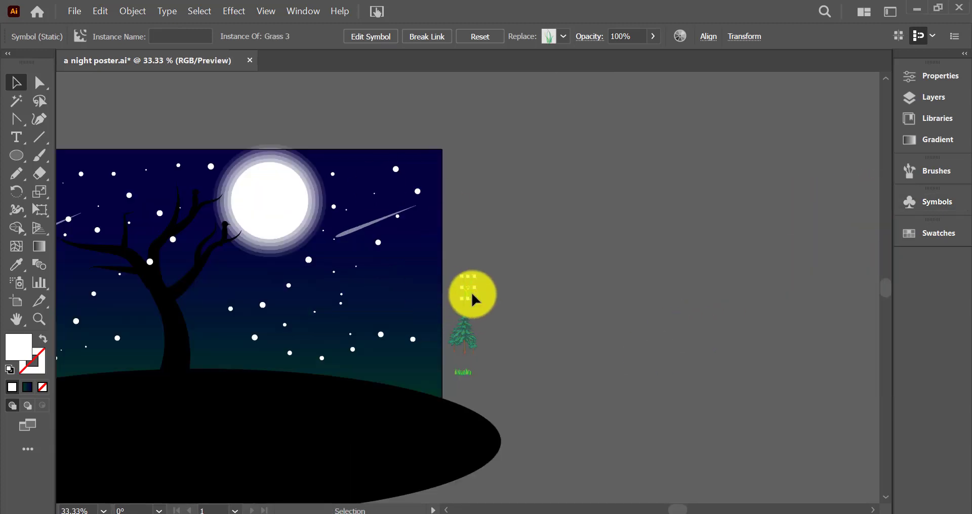
Set the fill colour to black and Alt-drag a copy of the grass symbol.
{"action": "double_click", "coordinate": [18, 347]}
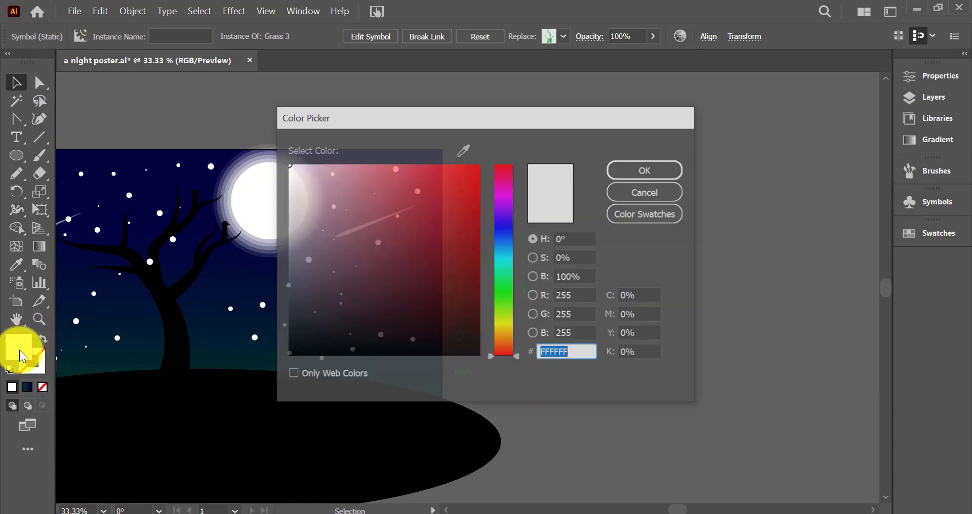
{"action": "left_click", "coordinate": [296, 345]}
{"action": "left_click", "coordinate": [646, 169]}
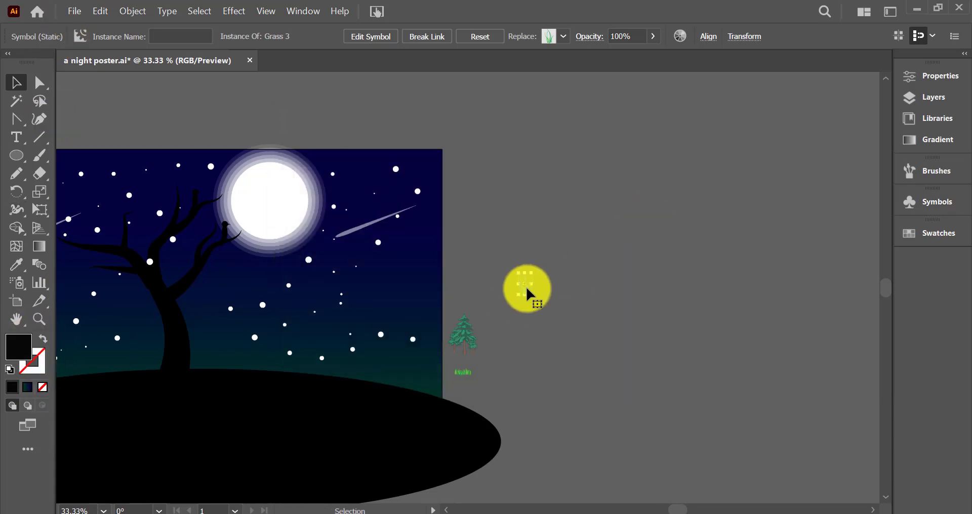
{"action": "left_click_drag", "start_coordinate": [549, 292], "coordinate": [577, 336]}
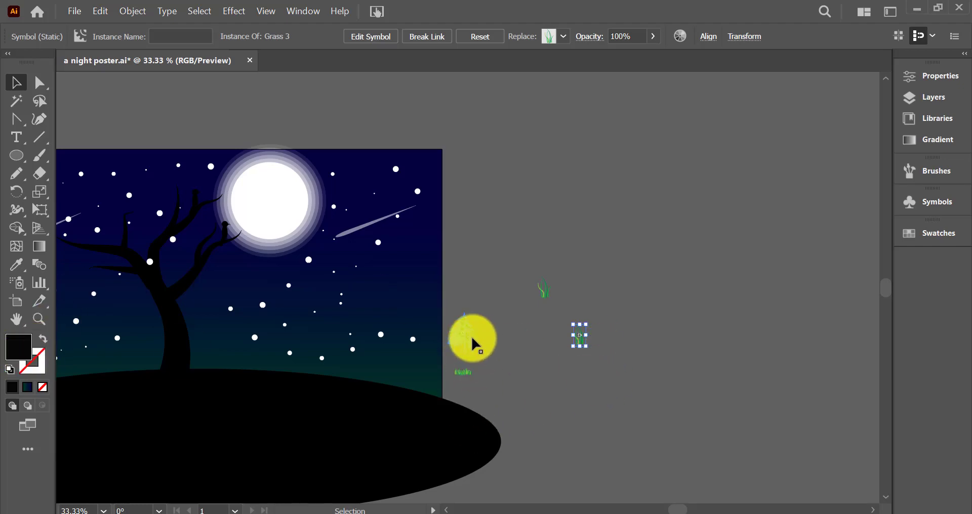
Expand the pine tree symbol into shapes and fill it black.
{"action": "left_click", "coordinate": [100, 11]}
{"action": "left_click", "coordinate": [195, 186]}
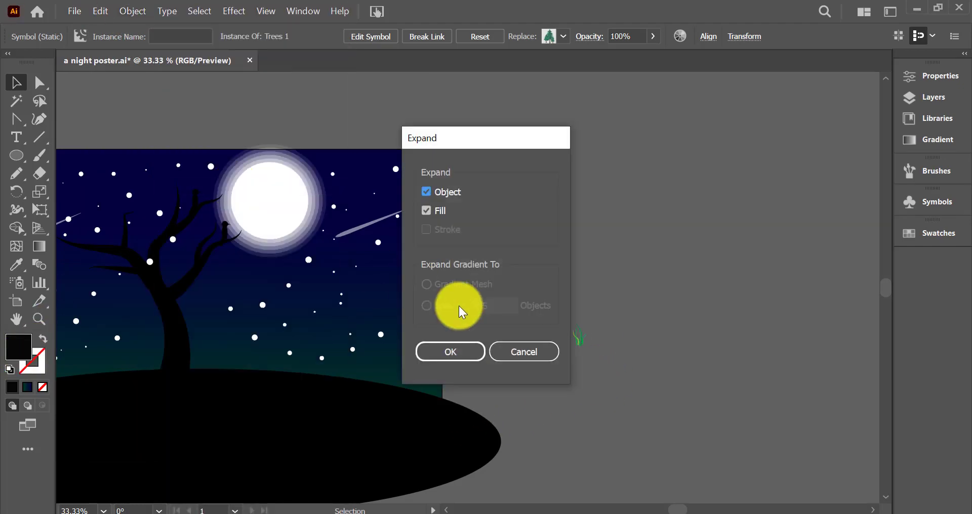
{"action": "left_click", "coordinate": [450, 351]}
{"action": "left_click", "coordinate": [95, 37]}
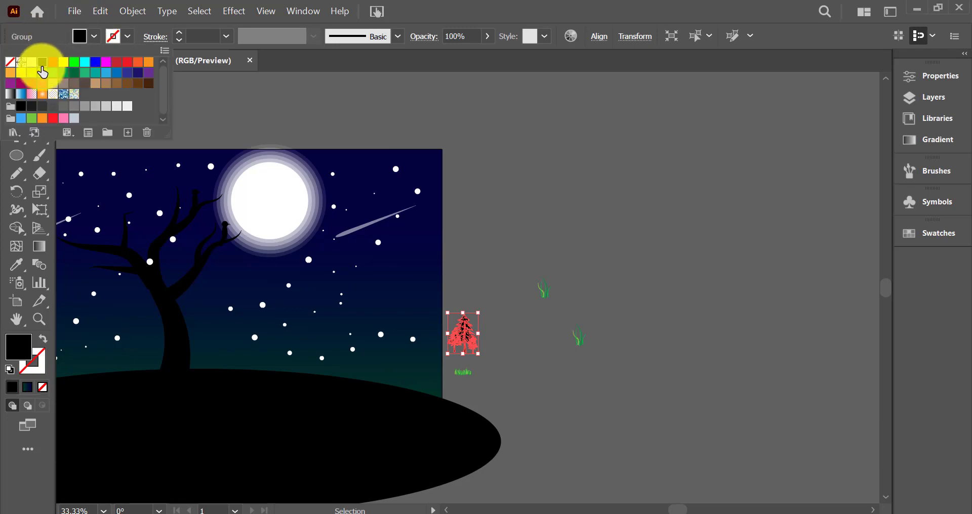
{"action": "left_click", "coordinate": [664, 343]}
Expand both grass clumps into shapes and fill them black.
{"action": "left_click", "coordinate": [580, 335]}
{"action": "left_click", "coordinate": [133, 11]}
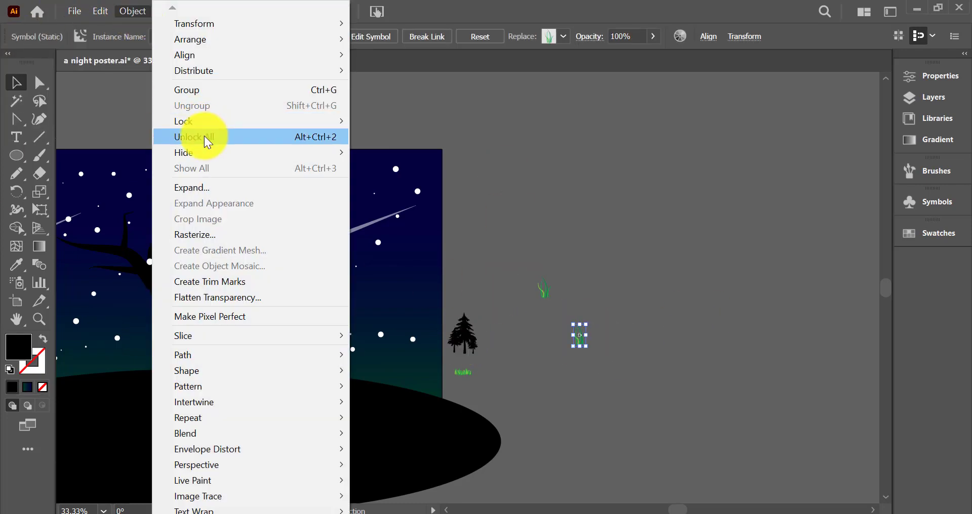
{"action": "left_click", "coordinate": [204, 136]}
{"action": "left_click", "coordinate": [94, 37]}
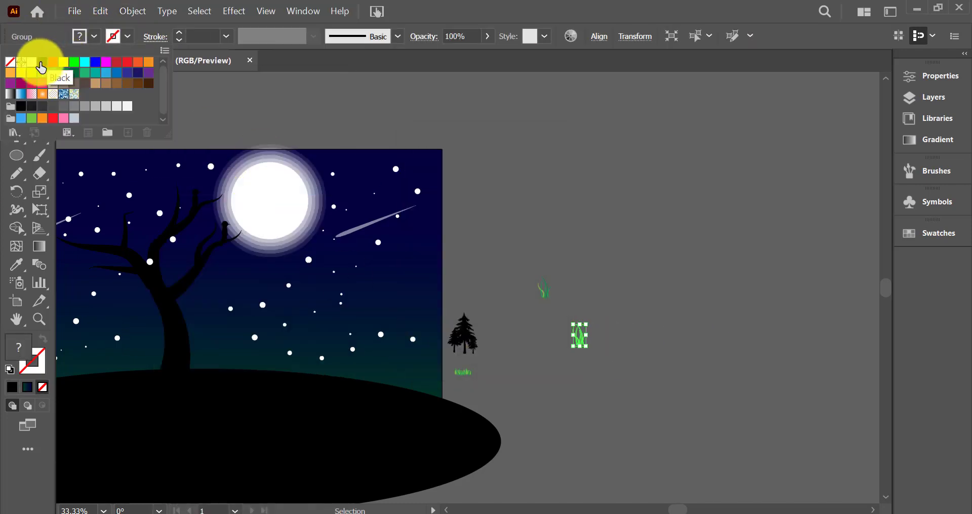
{"action": "left_click", "coordinate": [41, 67]}
{"action": "left_click", "coordinate": [482, 364]}
{"action": "left_click", "coordinate": [133, 11]}
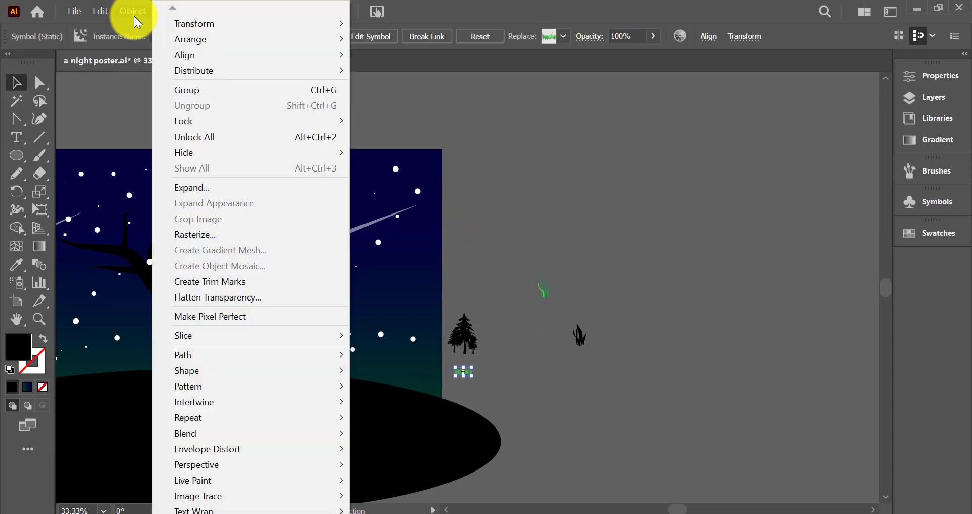
{"action": "left_click", "coordinate": [250, 188]}
{"action": "left_click", "coordinate": [455, 349]}
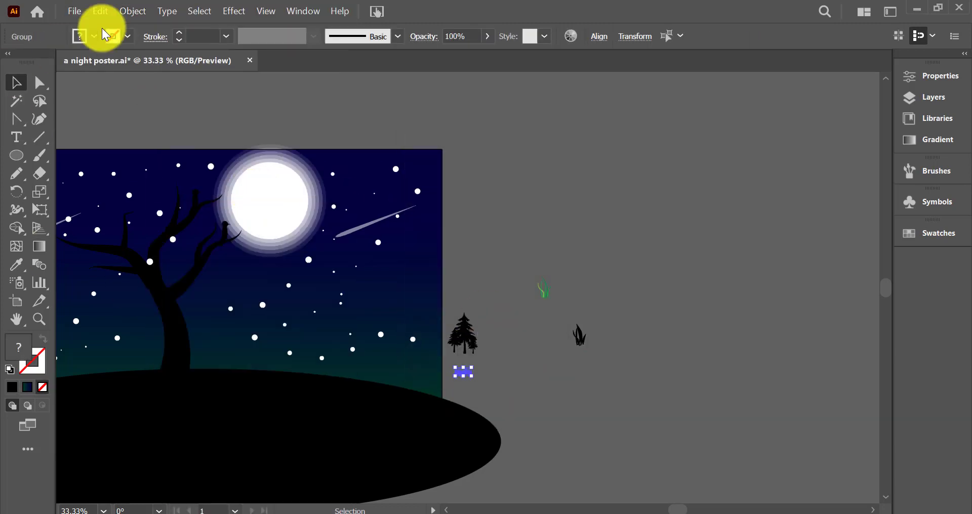
{"action": "left_click", "coordinate": [94, 36]}
{"action": "left_click", "coordinate": [41, 66]}
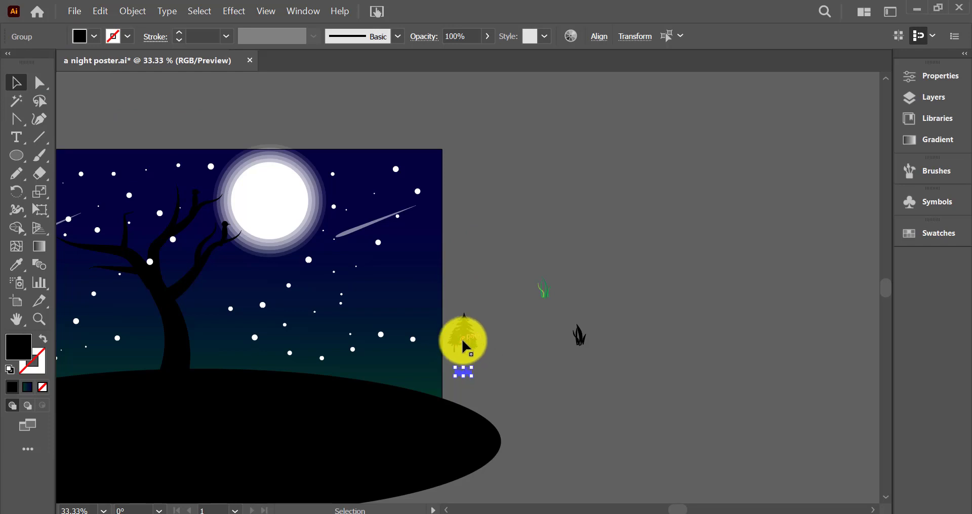
Move the black pine tree and grass clumps onto the hill.
{"action": "mouse_move", "coordinate": [463, 342]}
{"action": "left_mouse_down"}
{"action": "mouse_move", "coordinate": [399, 373]}
{"action": "mouse_move", "coordinate": [330, 384]}
{"action": "left_mouse_up"}
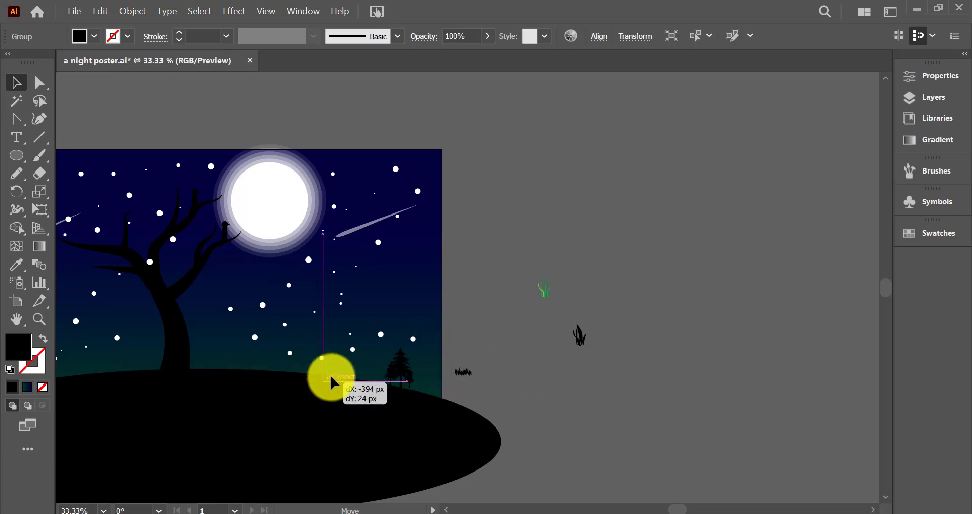
{"action": "left_click_drag", "start_coordinate": [590, 351], "coordinate": [433, 395]}
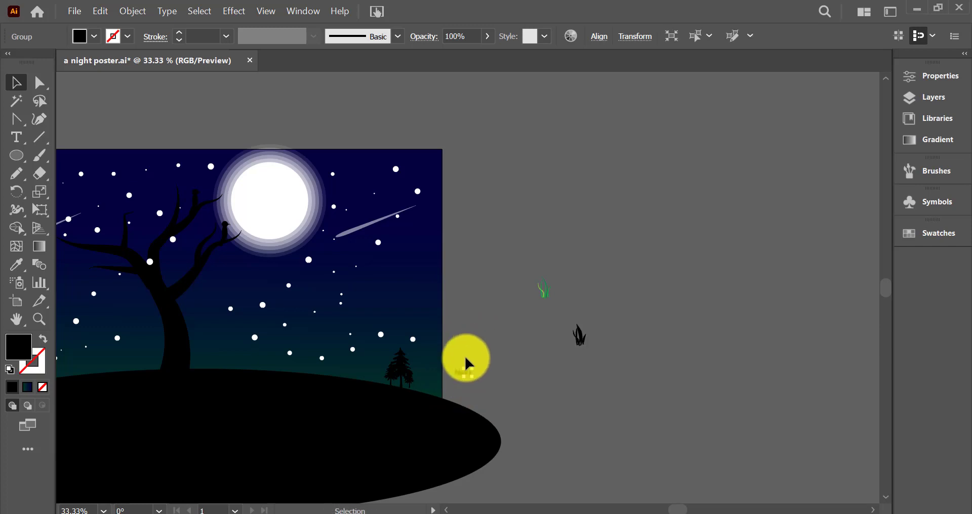
{"action": "key", "text": "ctrl+plus"}
{"action": "key", "text": "ctrl+plus"}
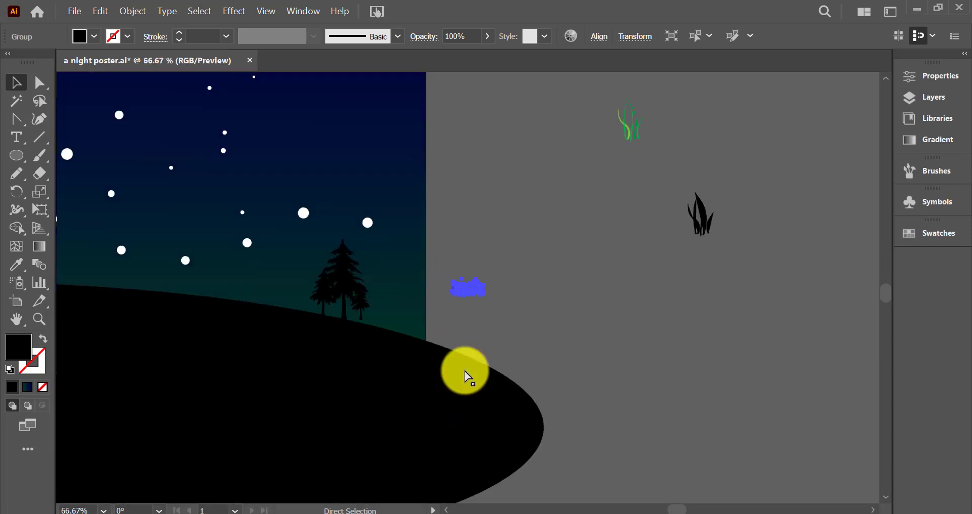
{"action": "mouse_move", "coordinate": [466, 287]}
{"action": "left_mouse_down"}
{"action": "mouse_move", "coordinate": [326, 309]}
{"action": "mouse_move", "coordinate": [278, 303]}
{"action": "left_mouse_up"}
{"action": "left_click", "coordinate": [700, 227]}
{"action": "mouse_move", "coordinate": [700, 229]}
{"action": "left_mouse_down"}
{"action": "mouse_move", "coordinate": [388, 325]}
{"action": "mouse_move", "coordinate": [715, 423]}
{"action": "mouse_move", "coordinate": [591, 405]}
{"action": "mouse_move", "coordinate": [403, 400]}
{"action": "mouse_move", "coordinate": [215, 434]}
{"action": "mouse_move", "coordinate": [130, 434]}
{"action": "left_mouse_up"}
{"action": "key", "text": "ctrl+minus"}
Alt-drag copies of the pine tree and grass clumps along the hilltop.
{"action": "mouse_move", "coordinate": [782, 423]}
{"action": "left_mouse_down"}
{"action": "mouse_move", "coordinate": [531, 388]}
{"action": "mouse_move", "coordinate": [330, 396]}
{"action": "mouse_move", "coordinate": [164, 427]}
{"action": "left_mouse_up"}
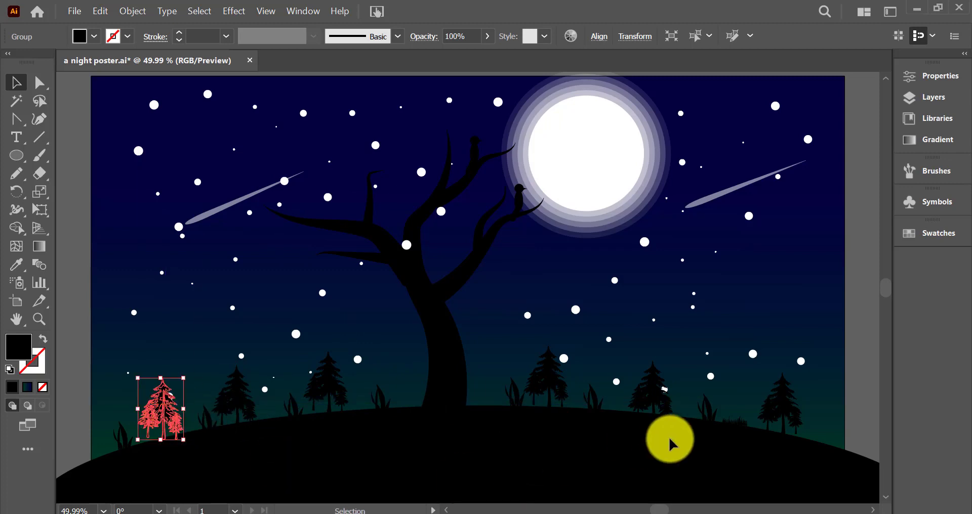
{"action": "left_click_drag", "start_coordinate": [735, 433], "coordinate": [784, 446]}
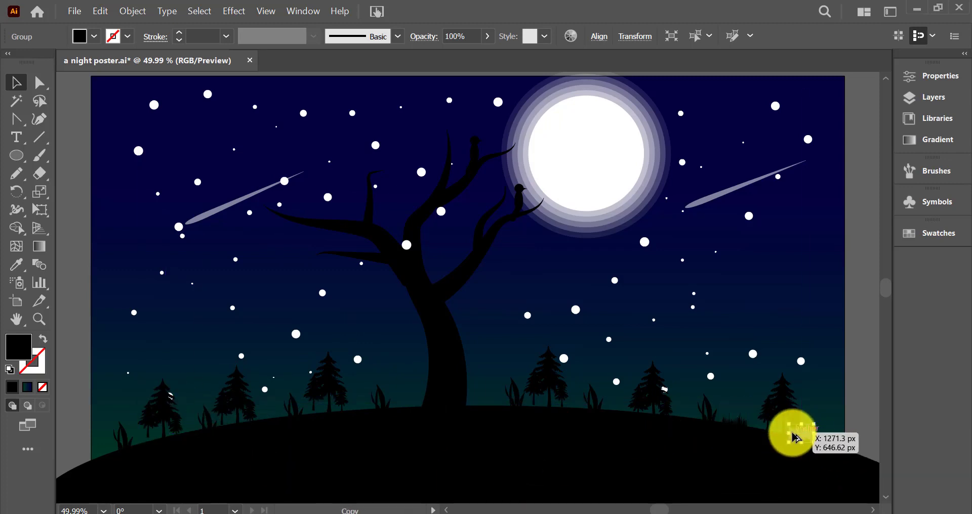
{"action": "mouse_move", "coordinate": [784, 445]}
{"action": "left_mouse_down"}
{"action": "mouse_move", "coordinate": [764, 431]}
{"action": "mouse_move", "coordinate": [586, 403]}
{"action": "mouse_move", "coordinate": [347, 403]}
{"action": "left_mouse_up"}
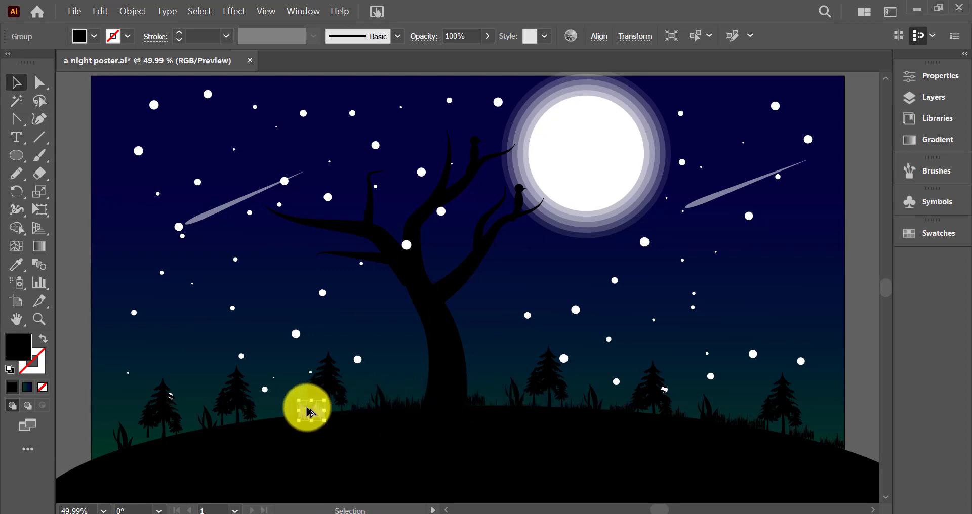
{"action": "mouse_move", "coordinate": [291, 414]}
{"action": "left_mouse_down"}
{"action": "mouse_move", "coordinate": [103, 451]}
{"action": "mouse_move", "coordinate": [259, 428]}
{"action": "left_mouse_up"}
Unlock everything, including the gradient sky and hill, then marquee-select all the artwork and lock it.
{"action": "left_click", "coordinate": [76, 351]}
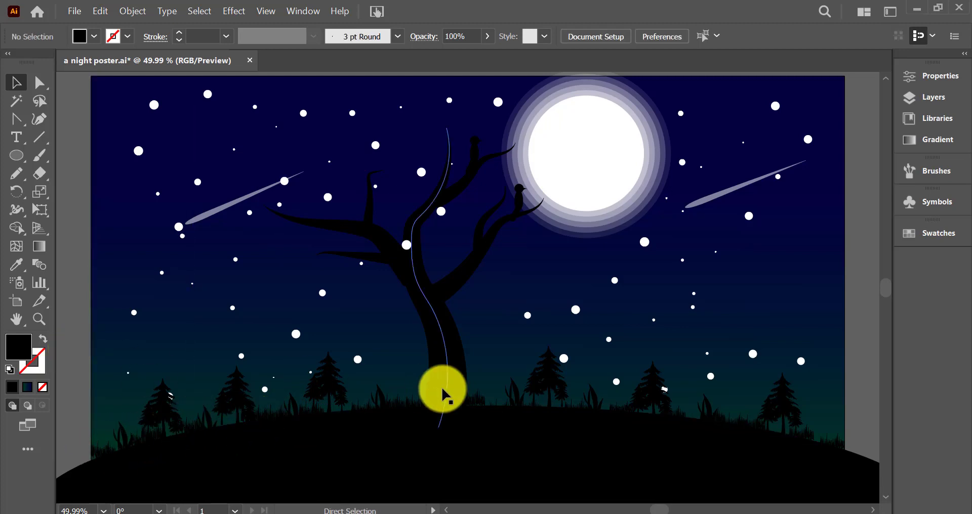
{"action": "left_click", "coordinate": [136, 14]}
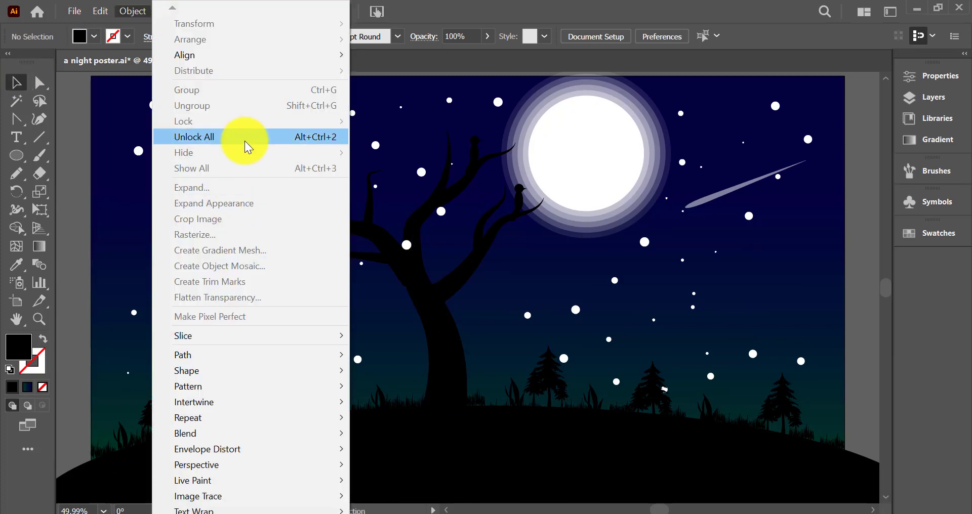
{"action": "left_click", "coordinate": [245, 142]}
{"action": "left_click_drag", "start_coordinate": [86, 102], "coordinate": [879, 460]}
{"action": "left_click", "coordinate": [133, 12]}
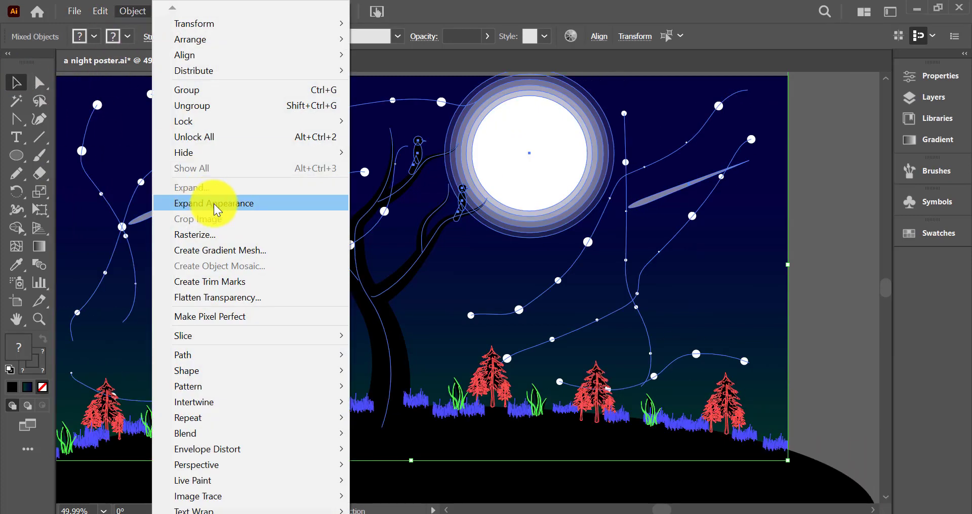
{"action": "mouse_move", "coordinate": [184, 122]}
{"action": "left_click", "coordinate": [380, 121]}
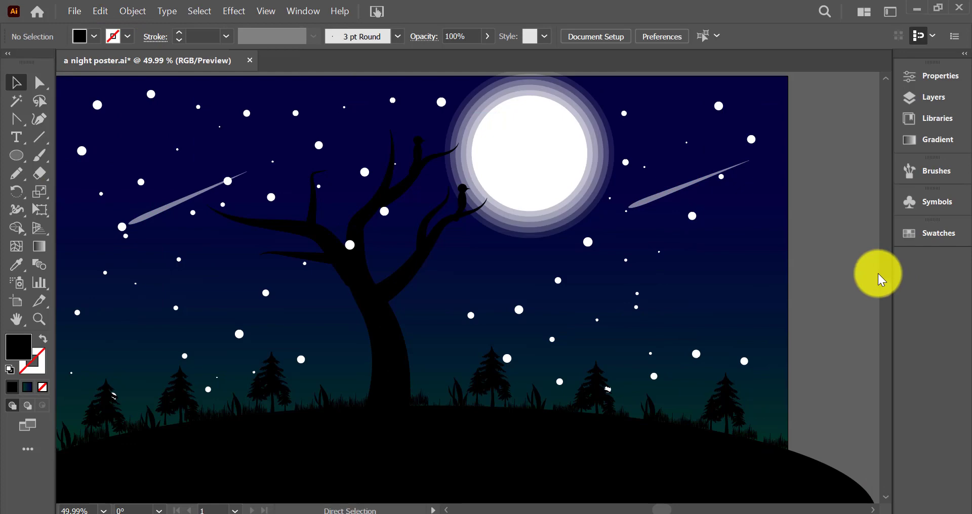